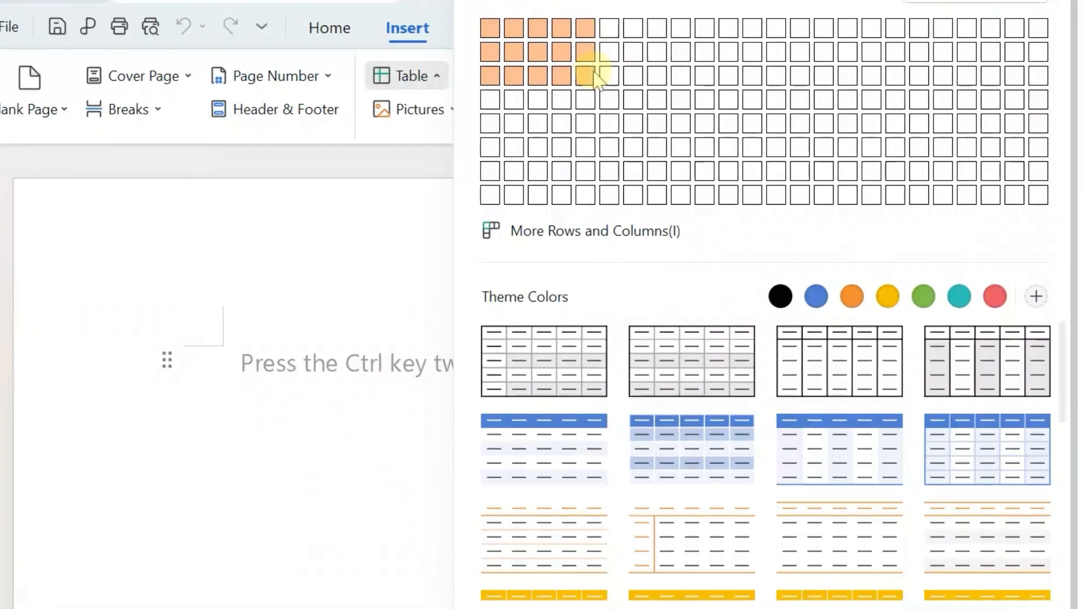
Insert a five-column, four-row table and adjust it to rows about 0.42 in high, placed slightly higher on the page
{"action": "left_click", "coordinate": [594, 96]}
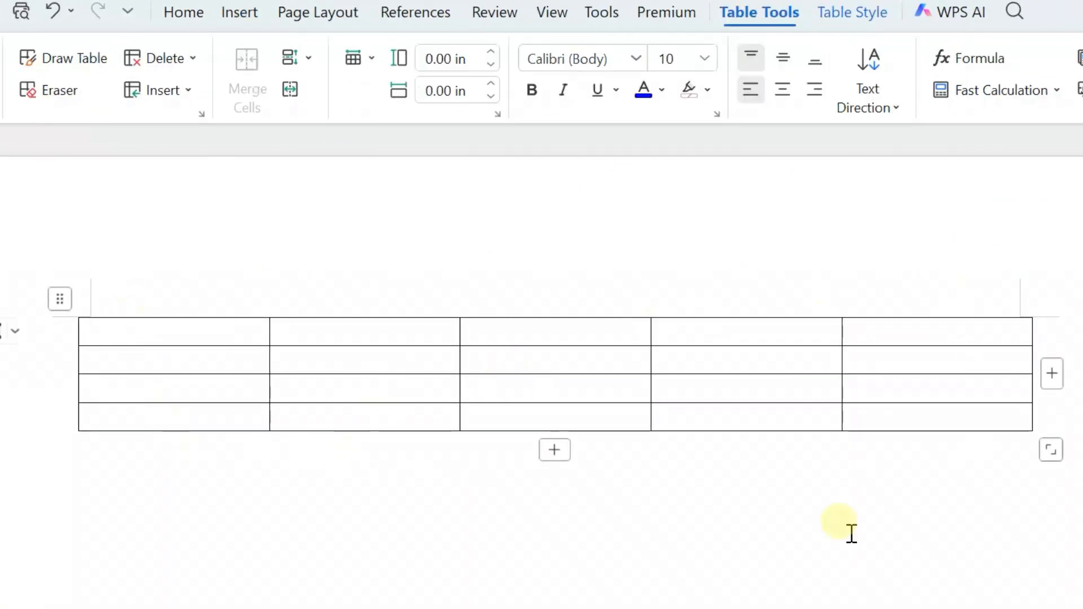
{"action": "left_click_drag", "start_coordinate": [1048, 445], "coordinate": [1044, 599]}
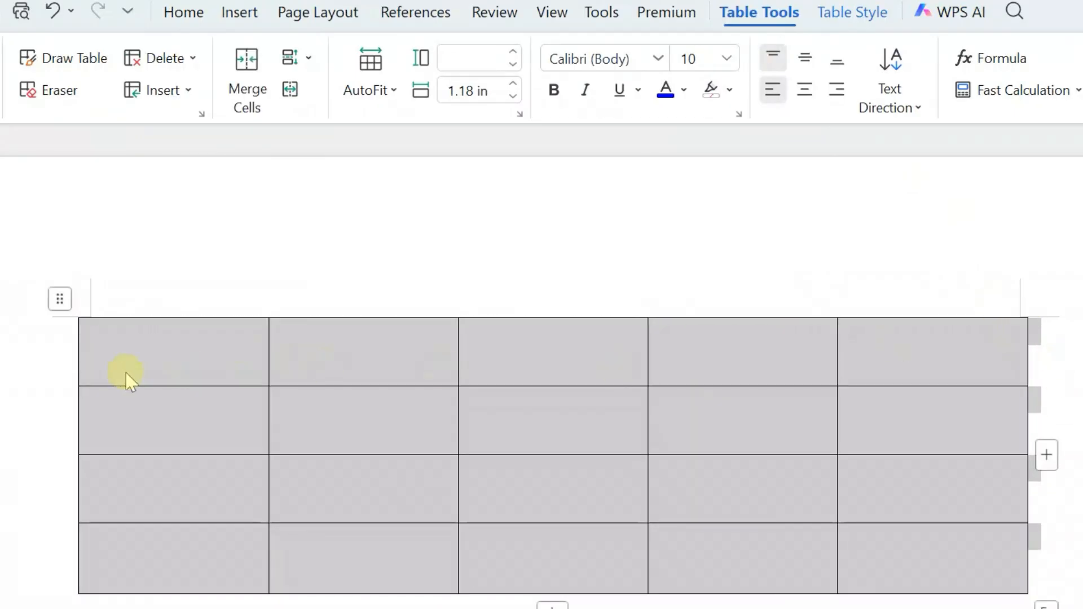
{"action": "left_click_drag", "start_coordinate": [61, 299], "coordinate": [42, 216]}
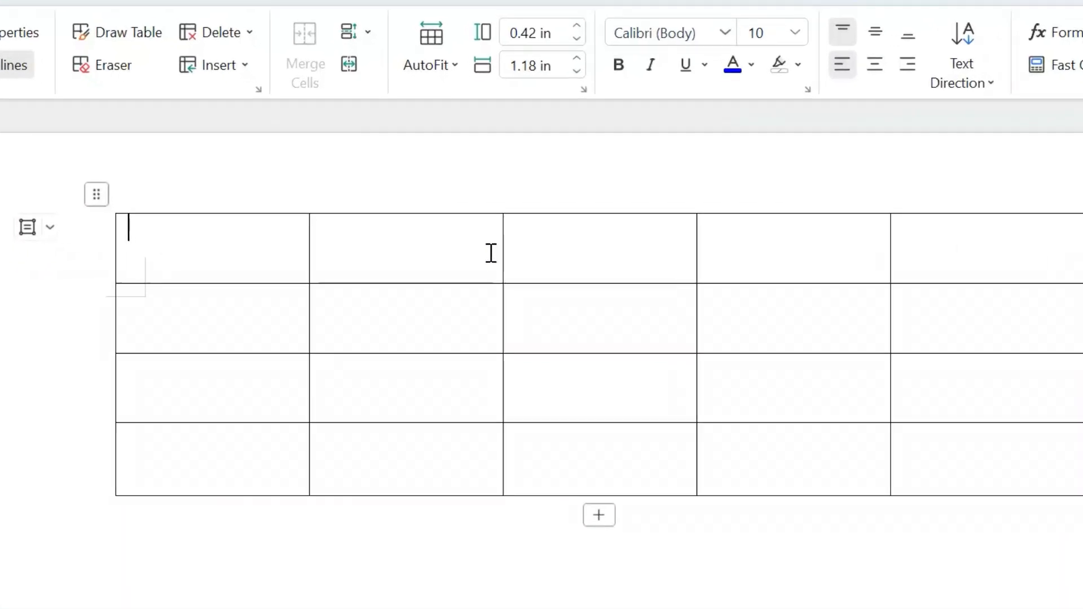
Fill the table's header row with Student ID, Student name, Roll number, Total marks and grade
{"action": "type", "text": "Stude"}
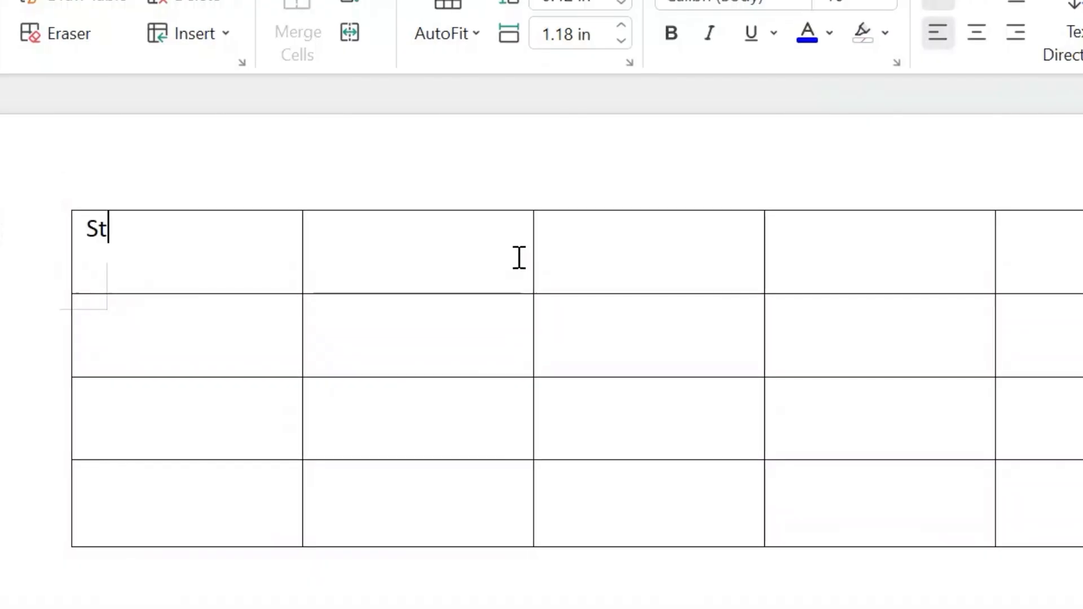
{"action": "type", "text": "nt"}
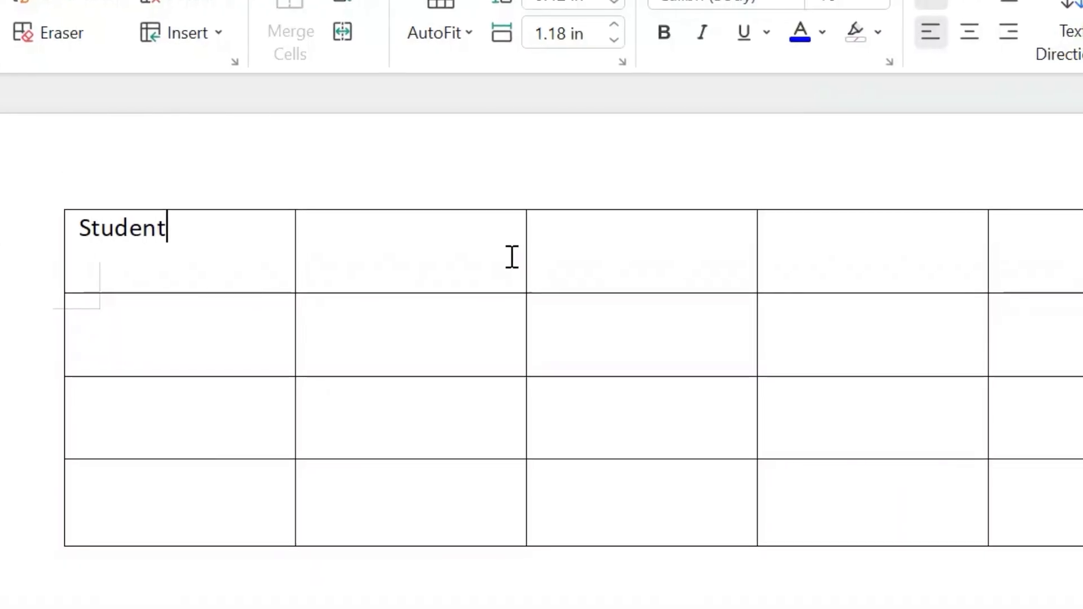
{"action": "key", "text": "Tab"}
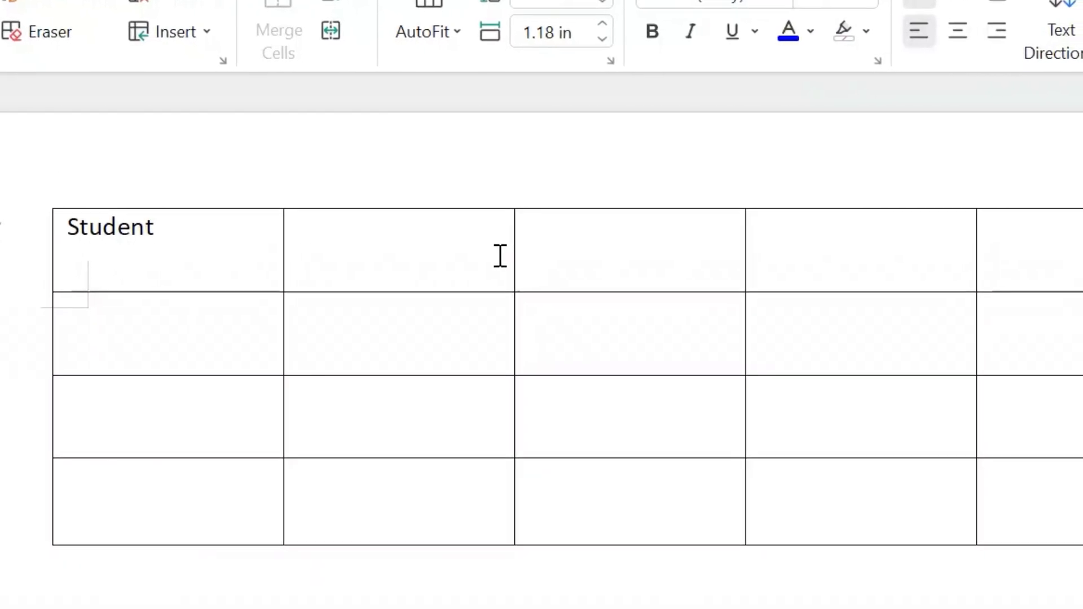
{"action": "type", "text": "Student name"}
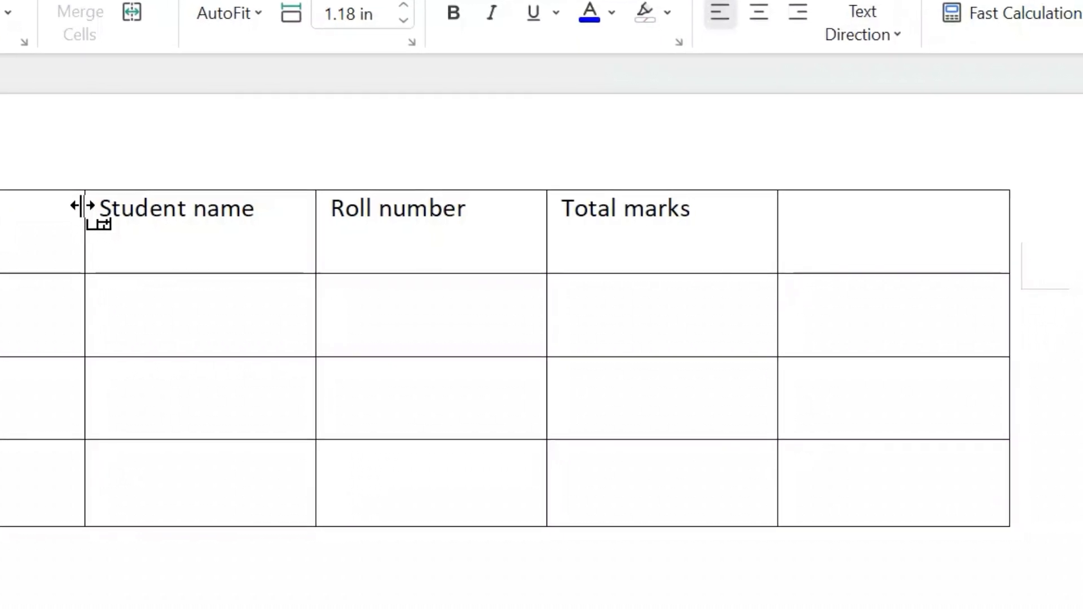
{"action": "key", "text": "Tab"}
{"action": "type", "text": "grade"}
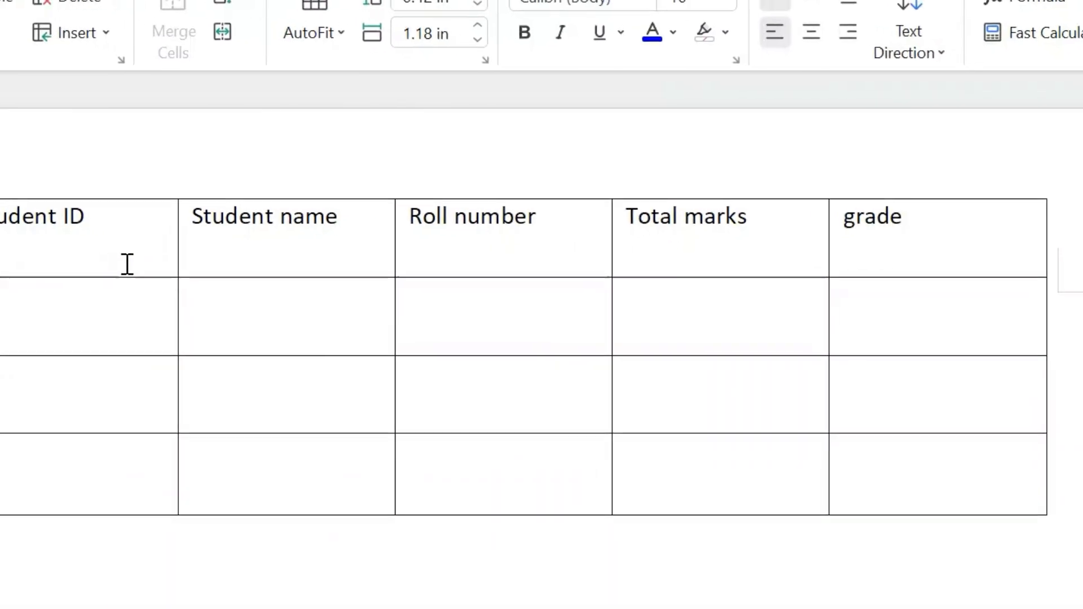
Number the three rows of the Student ID column 1, 2 and 3
{"action": "left_click", "coordinate": [8, 308]}
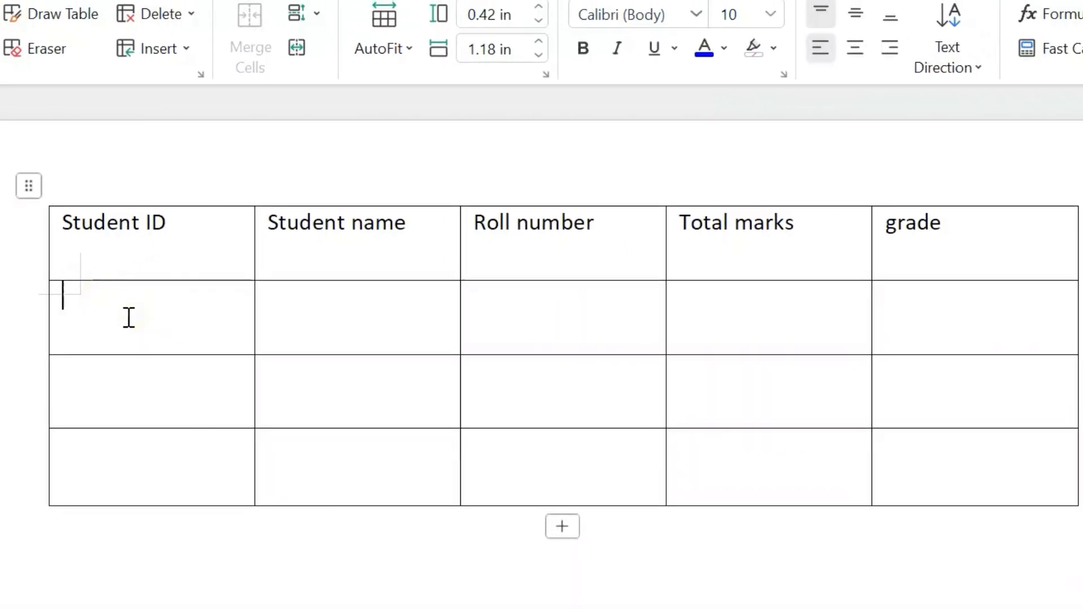
{"action": "type", "text": "1"}
{"action": "left_click", "coordinate": [120, 381]}
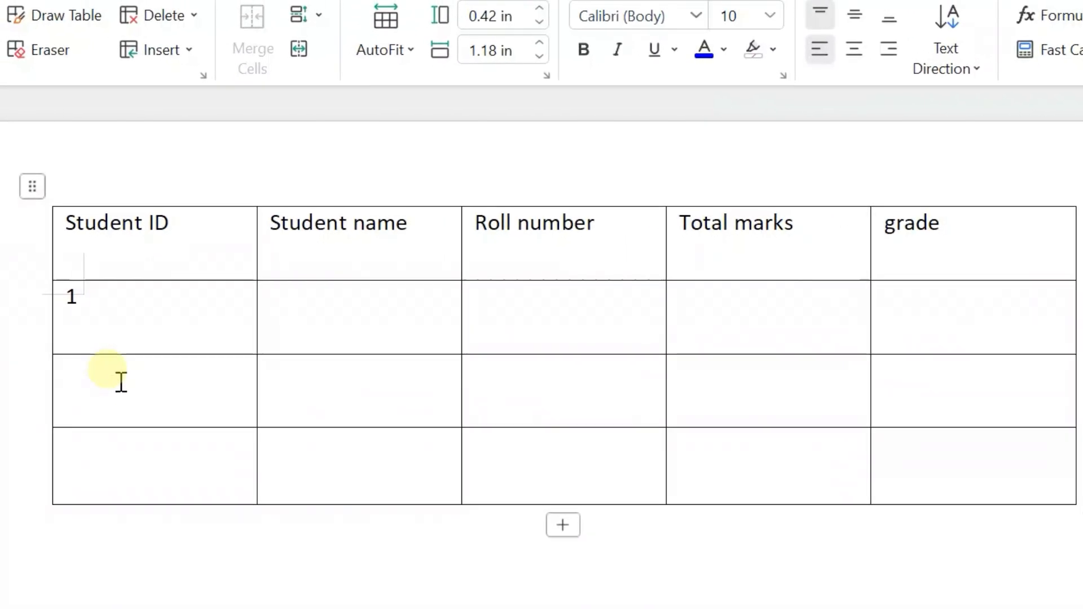
{"action": "type", "text": "2"}
{"action": "left_click", "coordinate": [121, 464]}
{"action": "type", "text": "3"}
Enter a student's first name in each of the three rows of the Student name column
{"action": "left_click", "coordinate": [284, 333]}
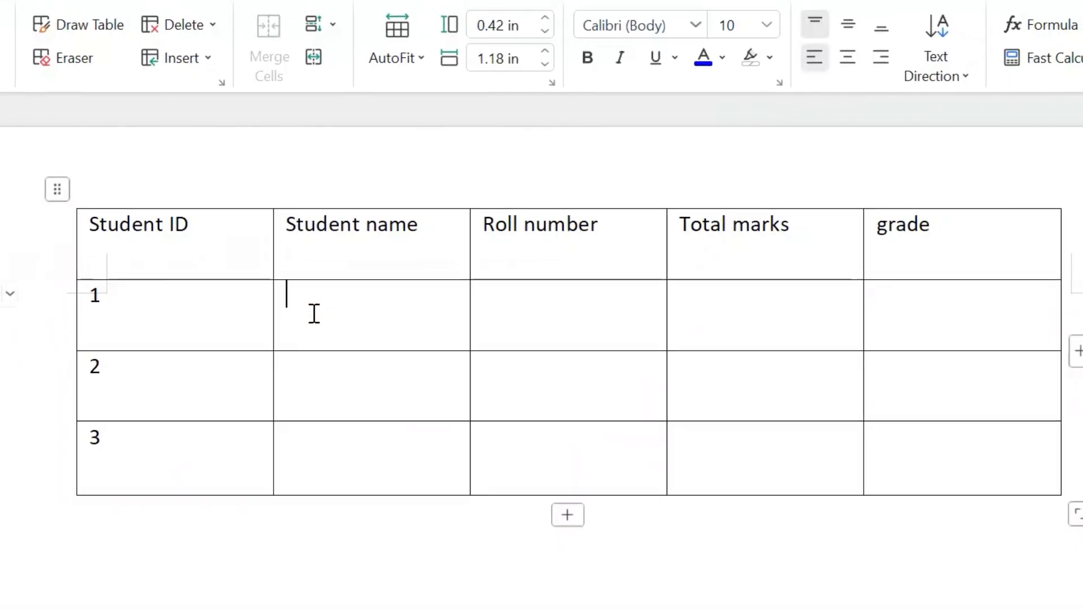
{"action": "type", "text": "Anika"}
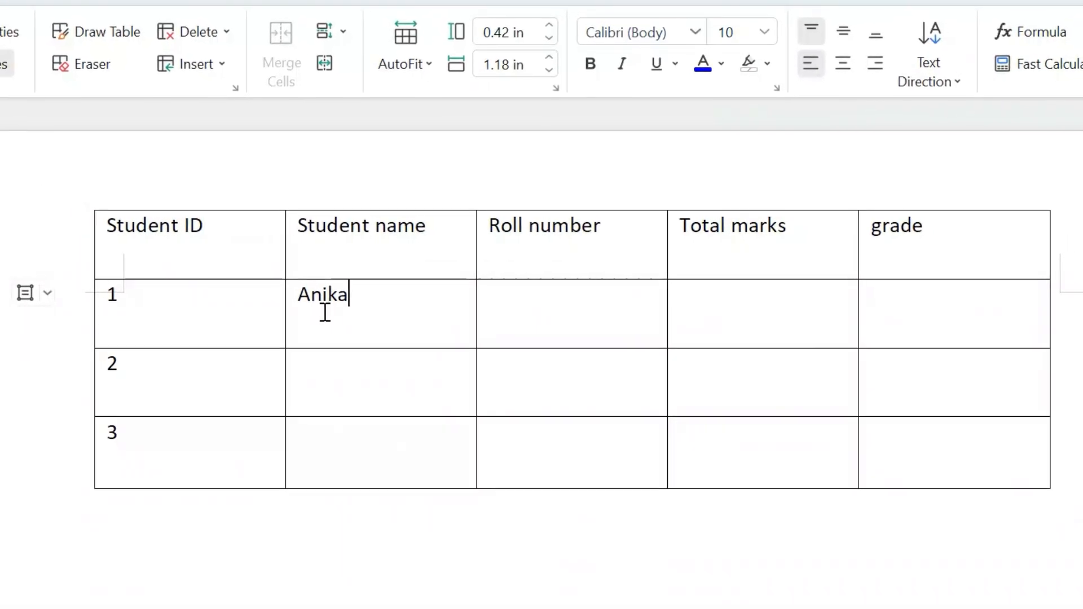
{"action": "left_click", "coordinate": [325, 376]}
{"action": "type", "text": "Rahu"}
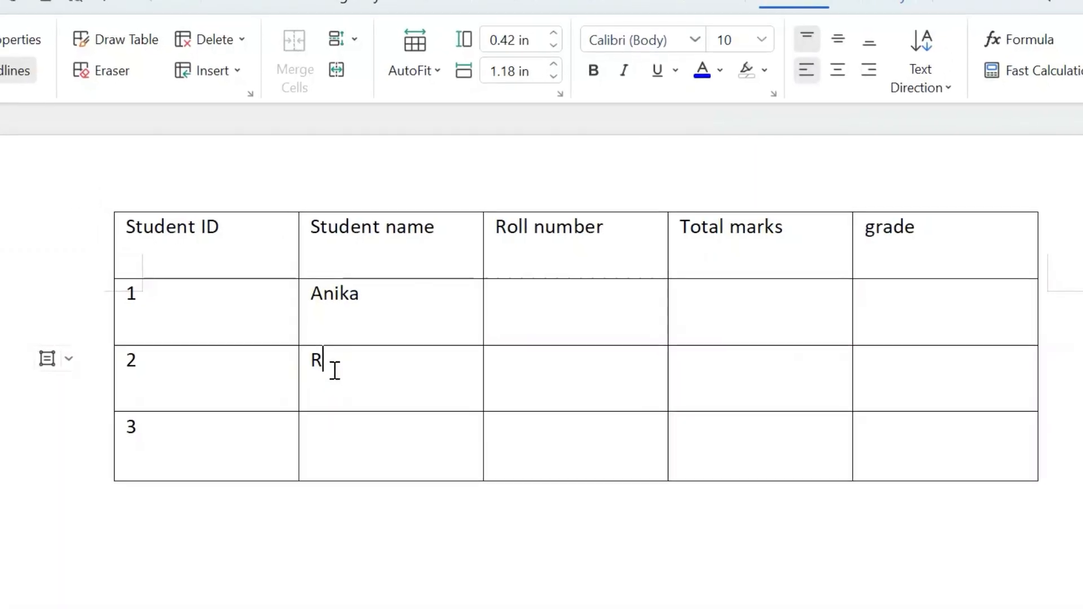
{"action": "type", "text": "l"}
{"action": "left_click", "coordinate": [347, 444]}
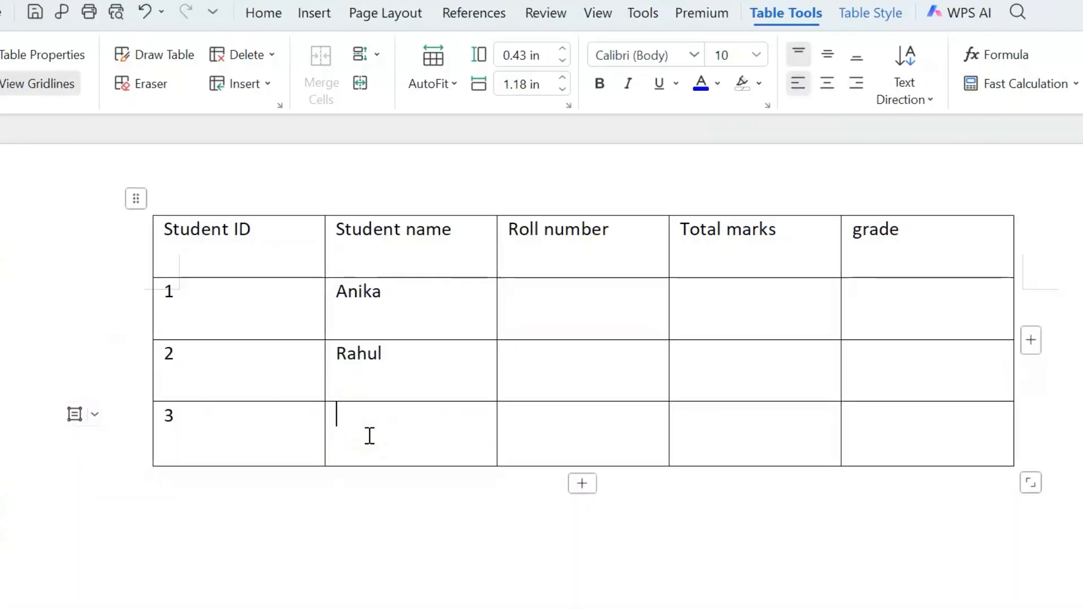
{"action": "type", "text": "Riya"}
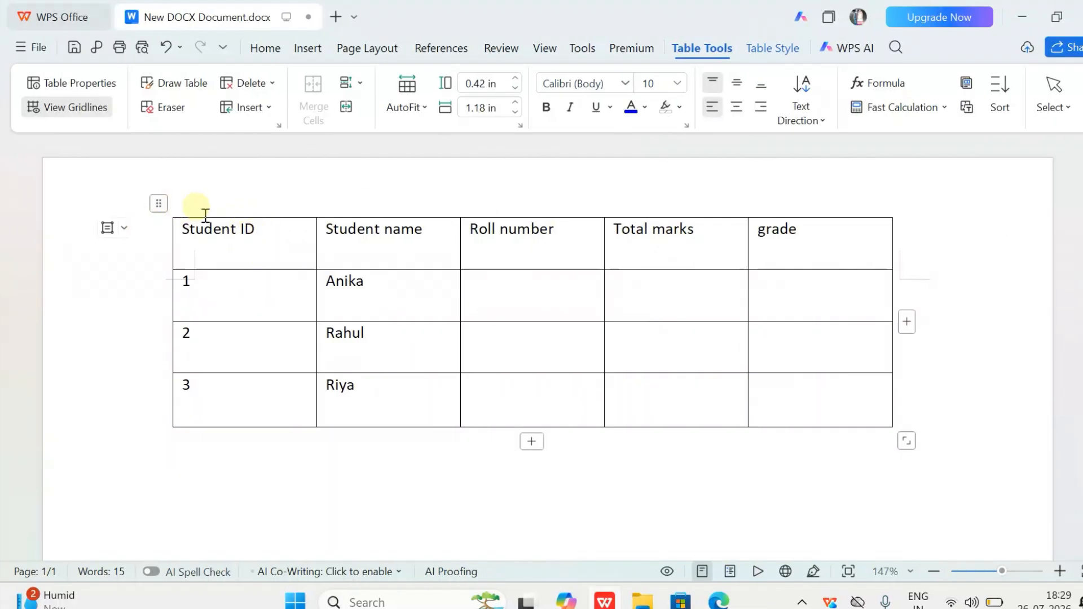
Select the Student ID column, then each table row one after another, and clear the selection
{"action": "left_click", "coordinate": [217, 217]}
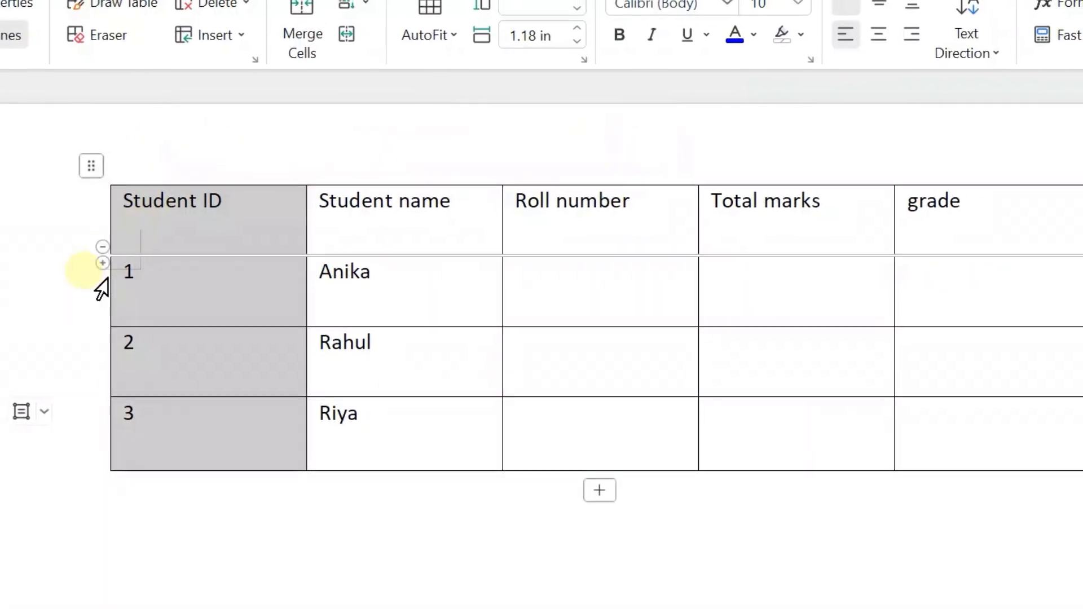
{"action": "left_click", "coordinate": [63, 483]}
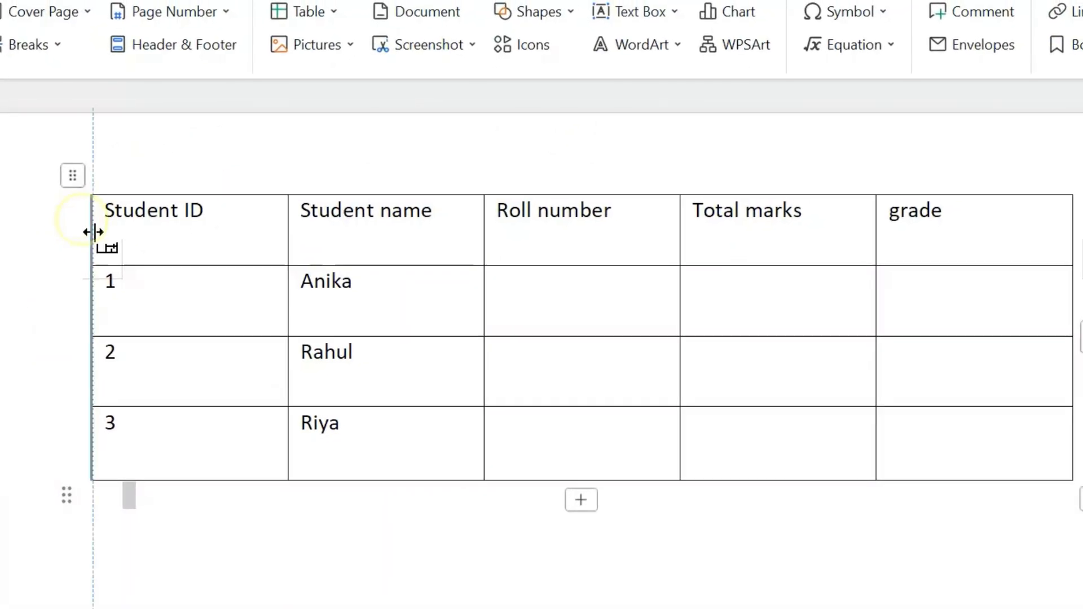
{"action": "left_click", "coordinate": [80, 242]}
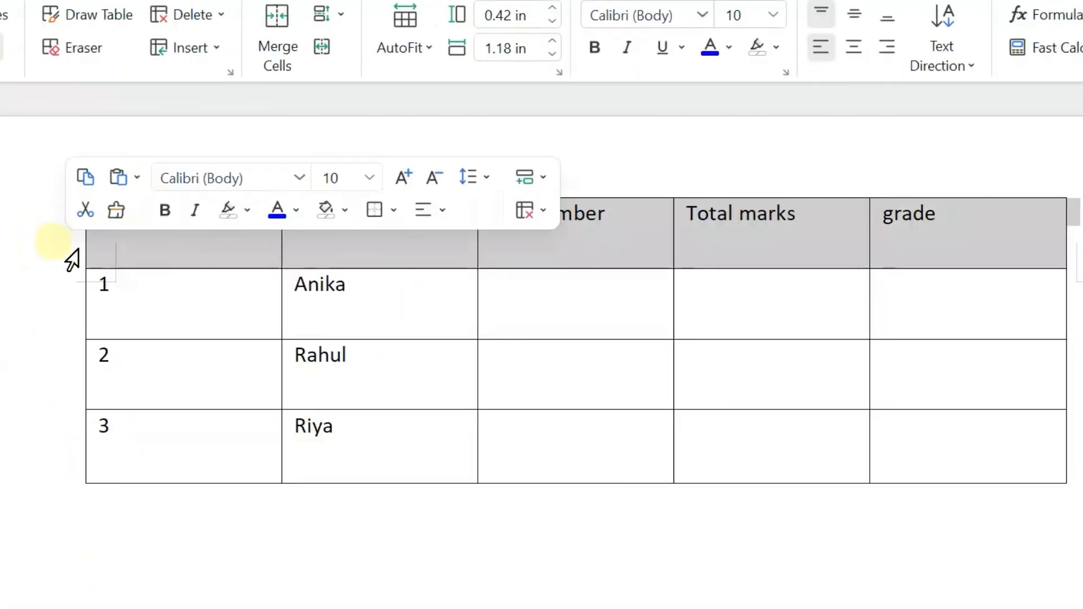
{"action": "left_click", "coordinate": [77, 313]}
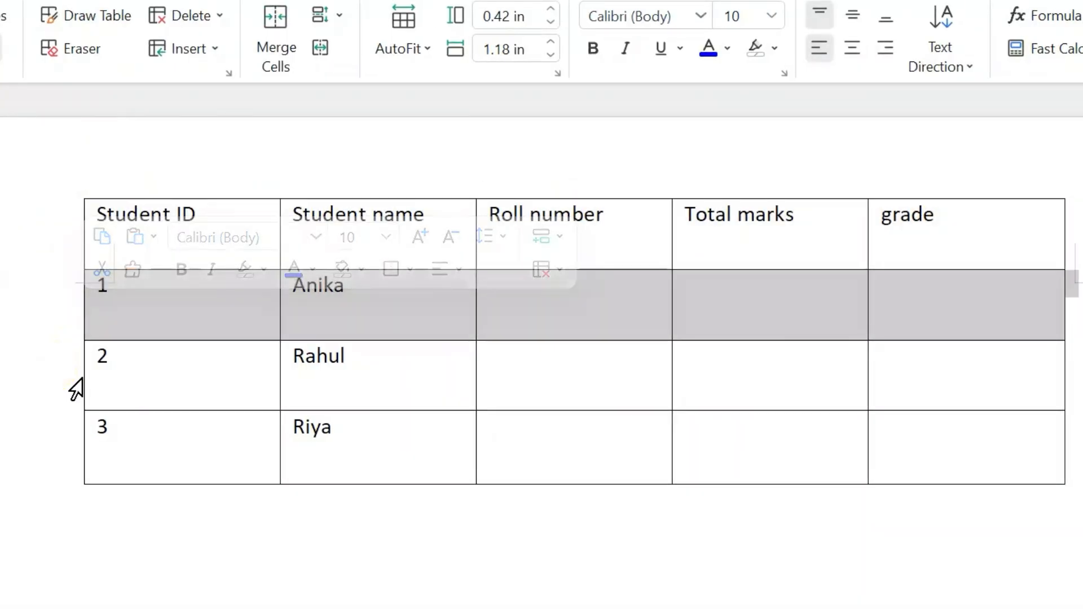
{"action": "left_click", "coordinate": [77, 389]}
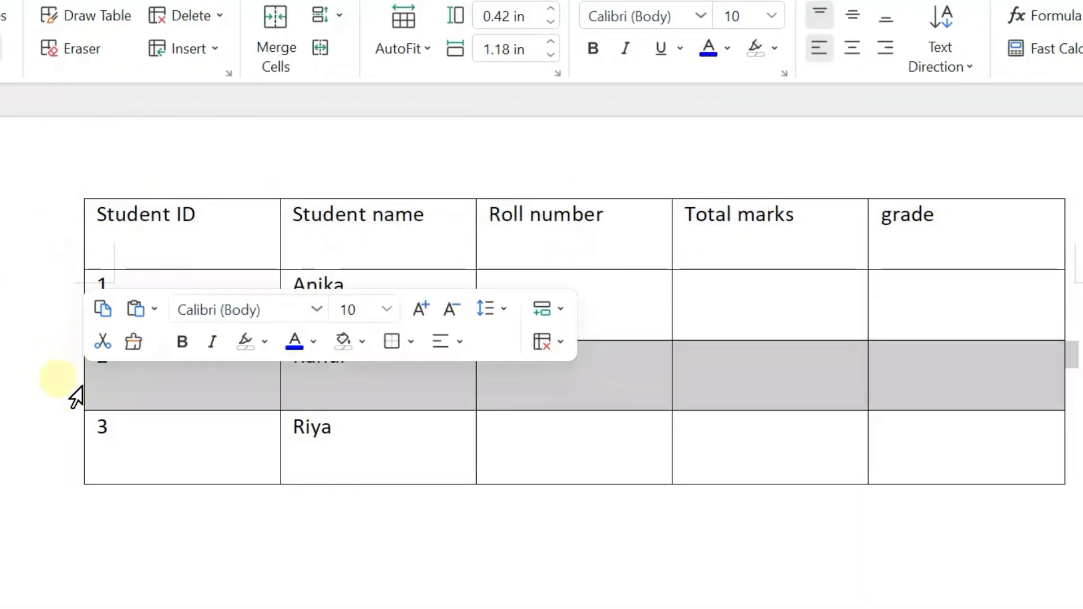
{"action": "left_click", "coordinate": [76, 462]}
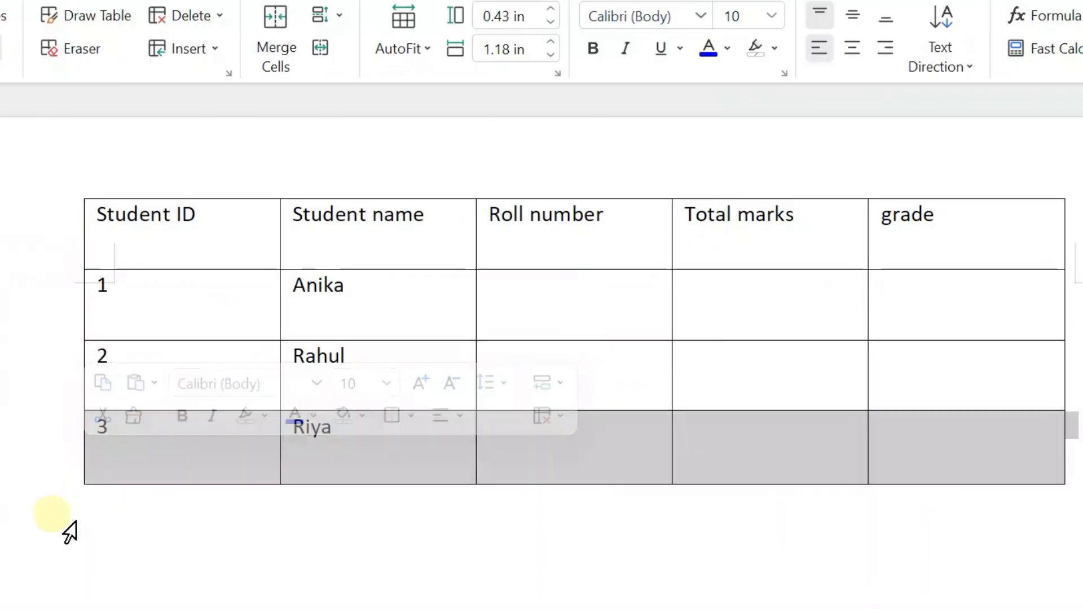
{"action": "left_click", "coordinate": [365, 560]}
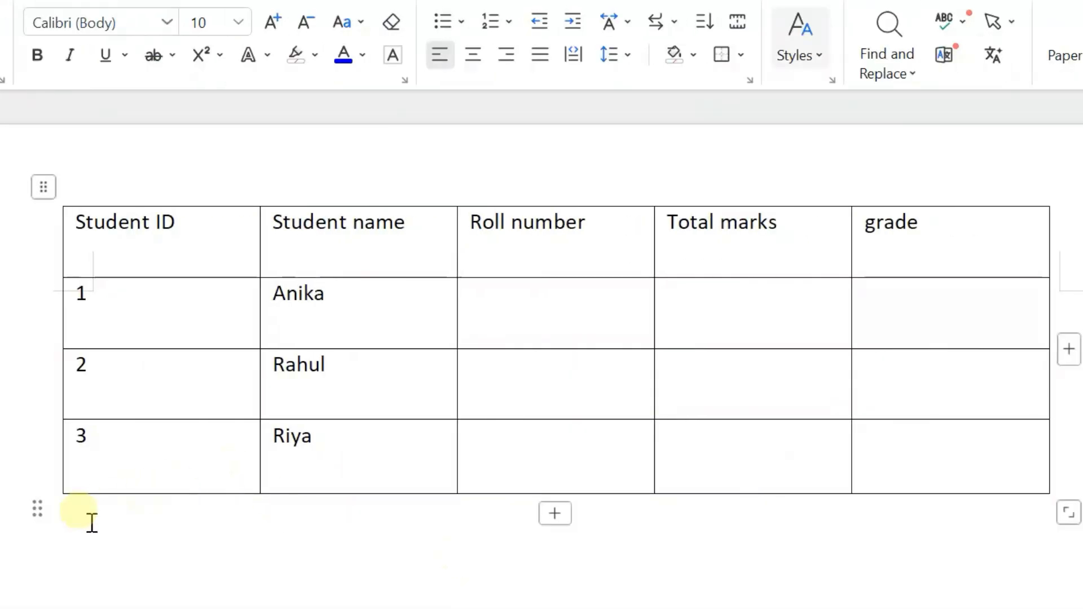
Insert one empty row below the row of student 3
{"action": "left_click", "coordinate": [35, 471]}
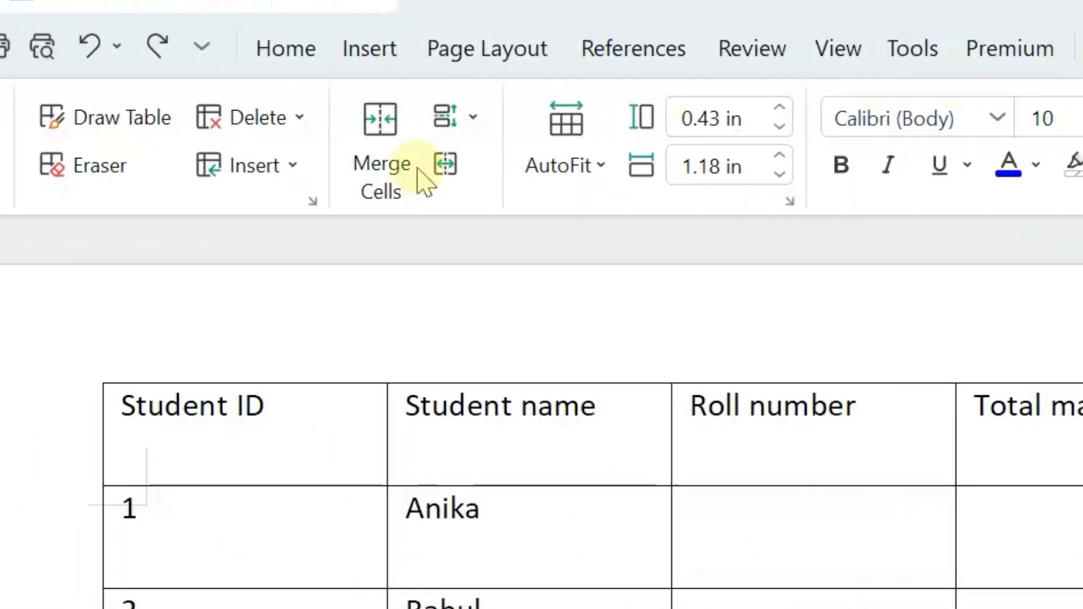
{"action": "left_click", "coordinate": [292, 166]}
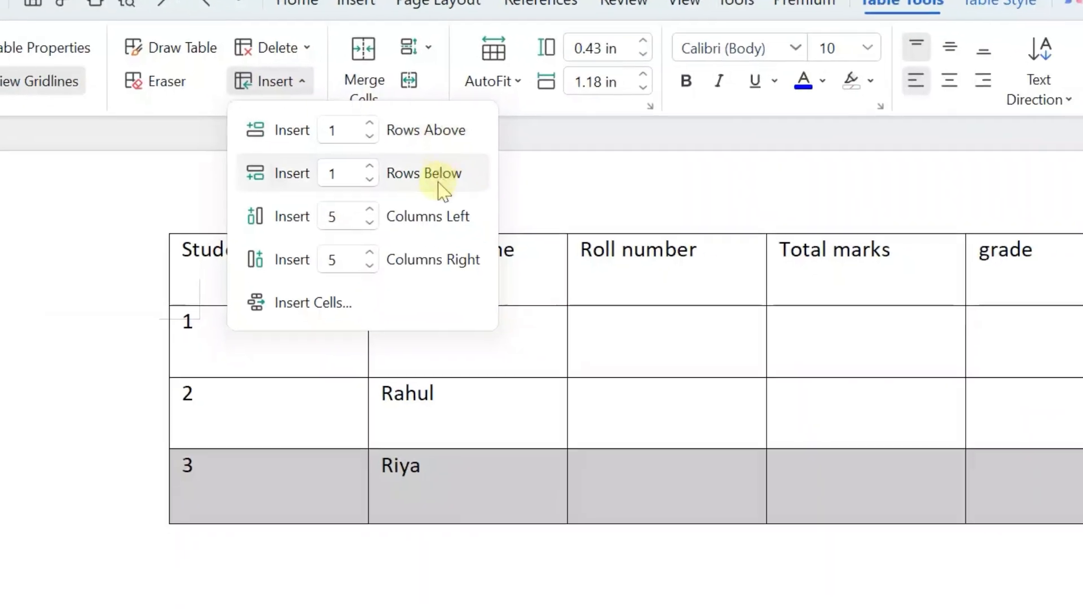
{"action": "left_click", "coordinate": [440, 180]}
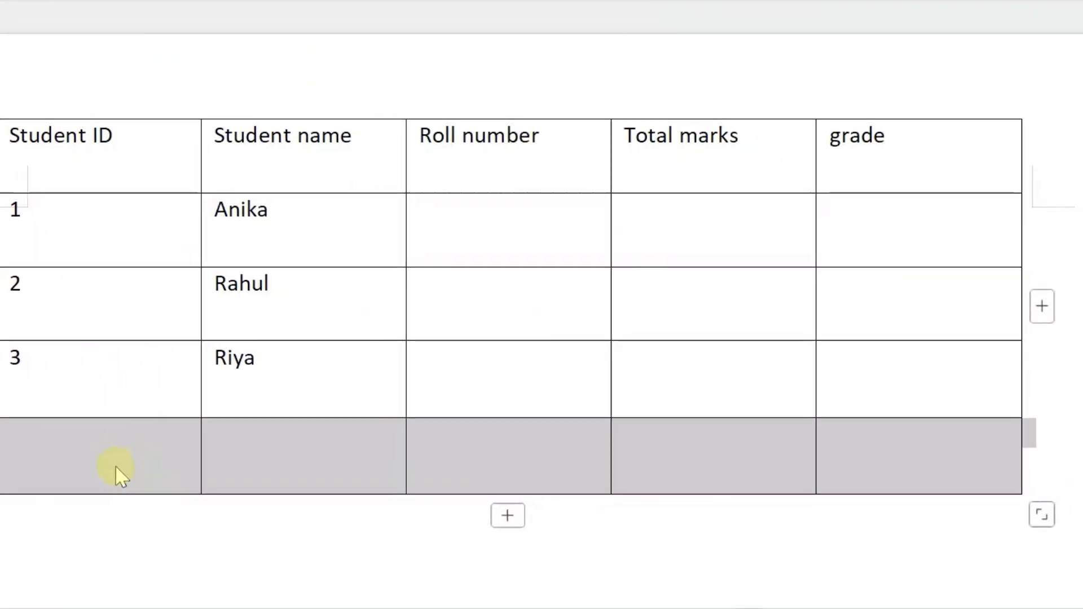
{"action": "left_click", "coordinate": [1081, 305]}
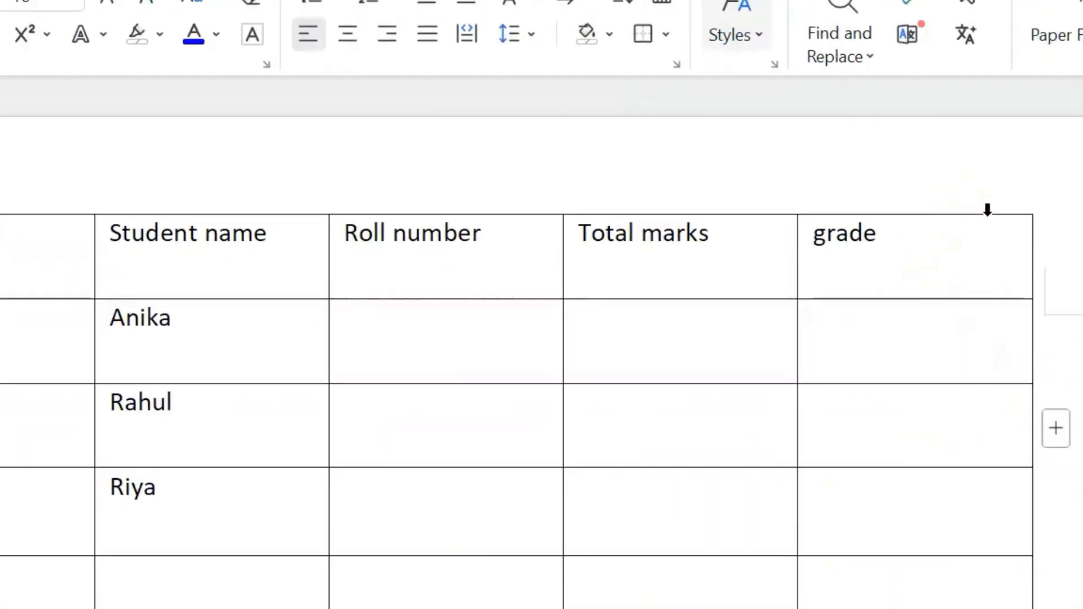
Insert one empty column to the right of the grade column
{"action": "left_click", "coordinate": [987, 210]}
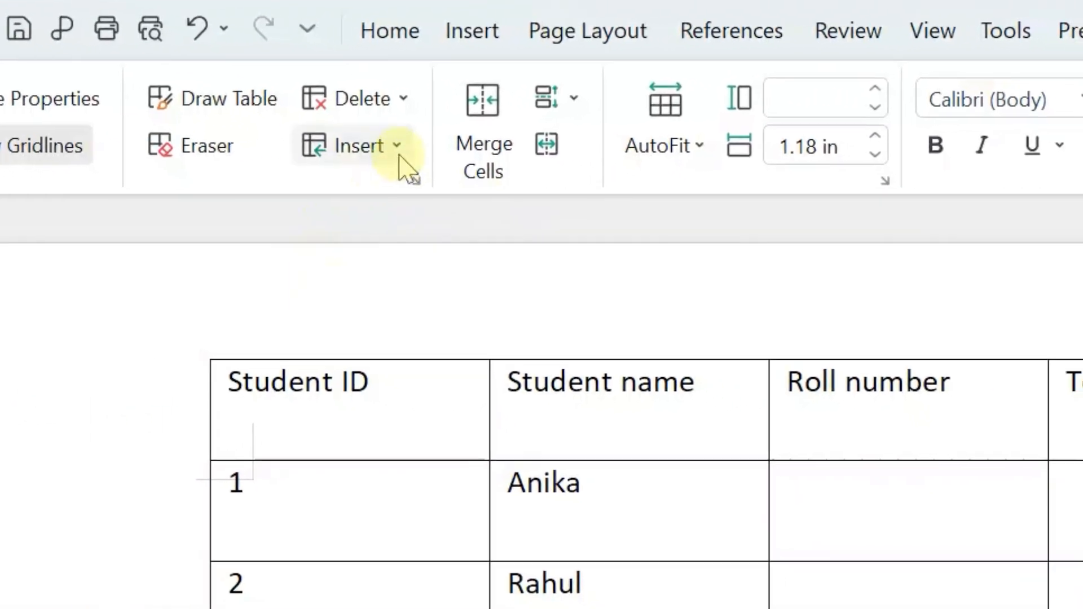
{"action": "left_click", "coordinate": [418, 153]}
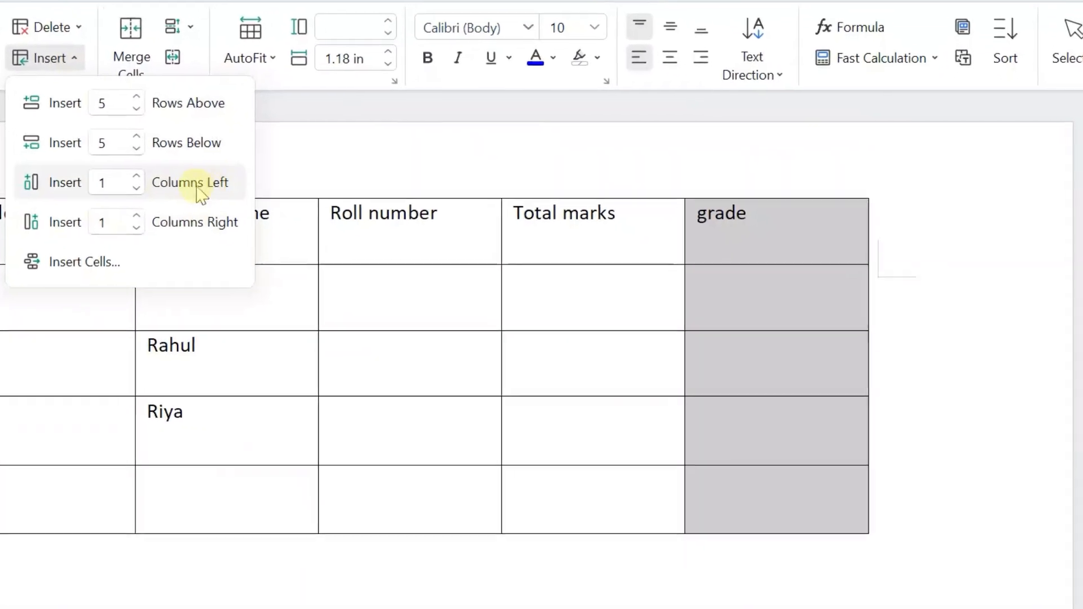
{"action": "left_click", "coordinate": [195, 222]}
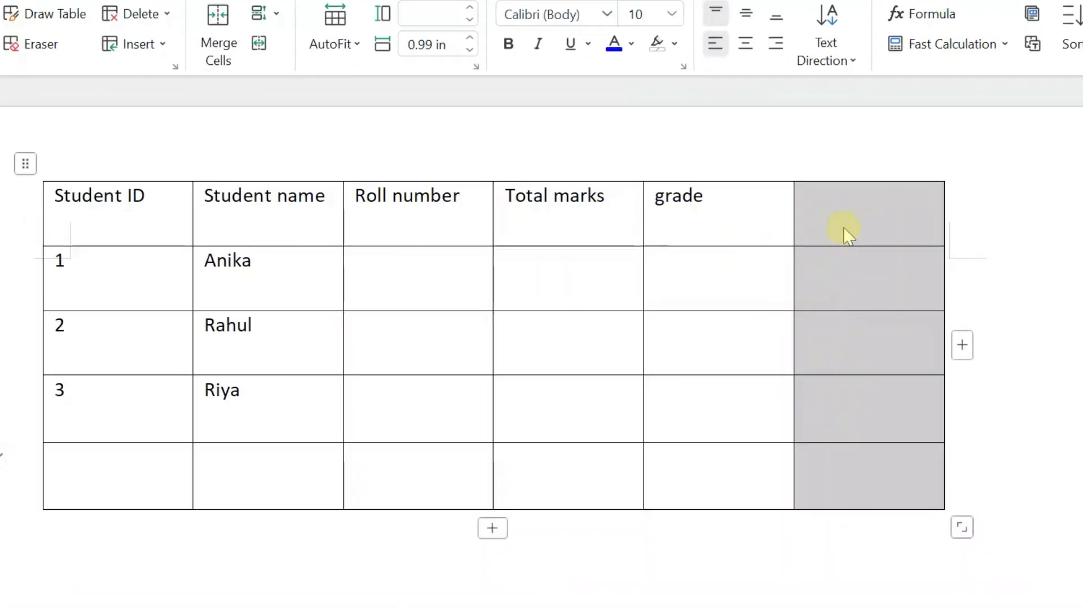
{"action": "left_click", "coordinate": [1011, 283]}
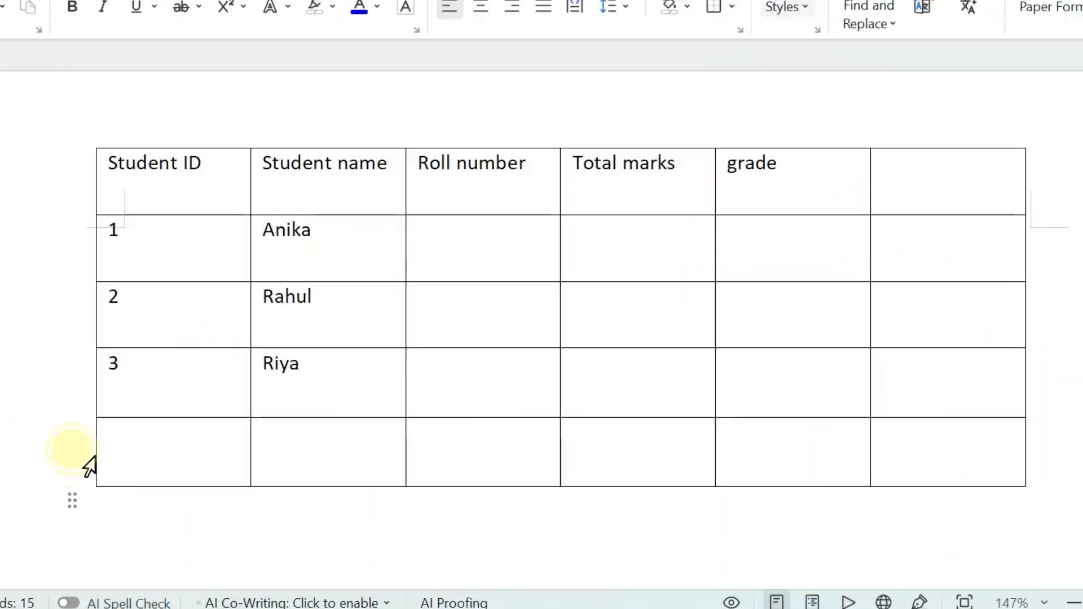
Delete the empty last row of the table
{"action": "left_click", "coordinate": [166, 463]}
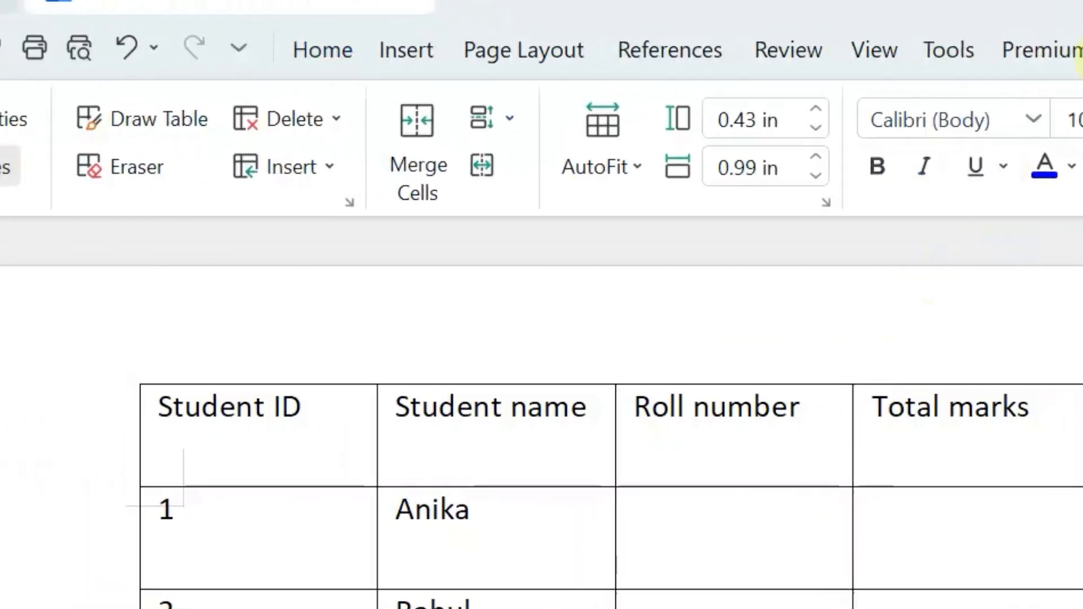
{"action": "left_click", "coordinate": [377, 115]}
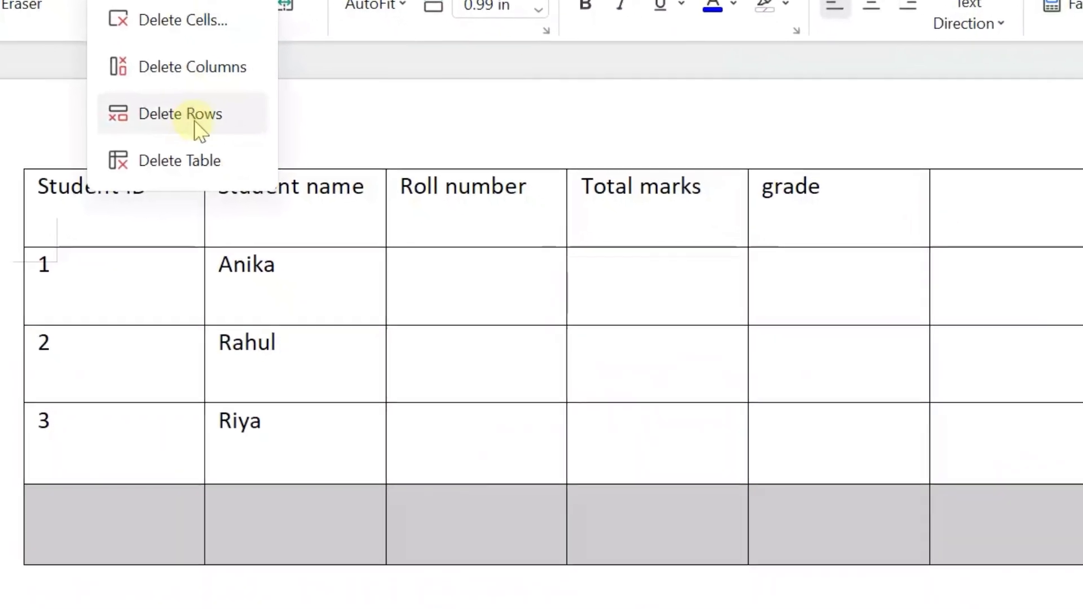
{"action": "left_click", "coordinate": [73, 103]}
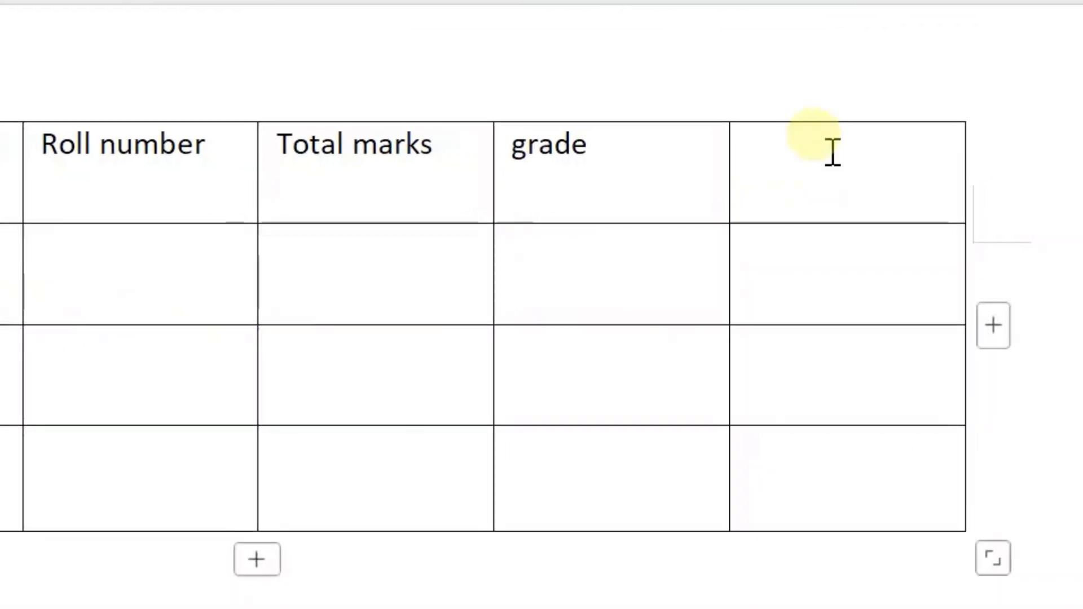
Delete the empty column to the right of the grade column
{"action": "left_click", "coordinate": [858, 123]}
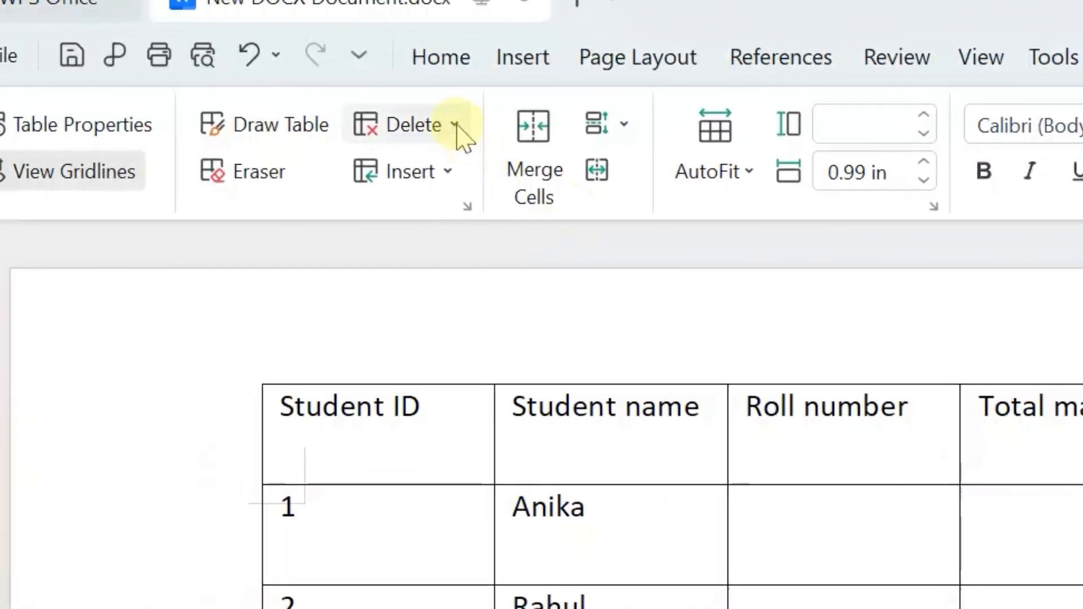
{"action": "left_click", "coordinate": [261, 130]}
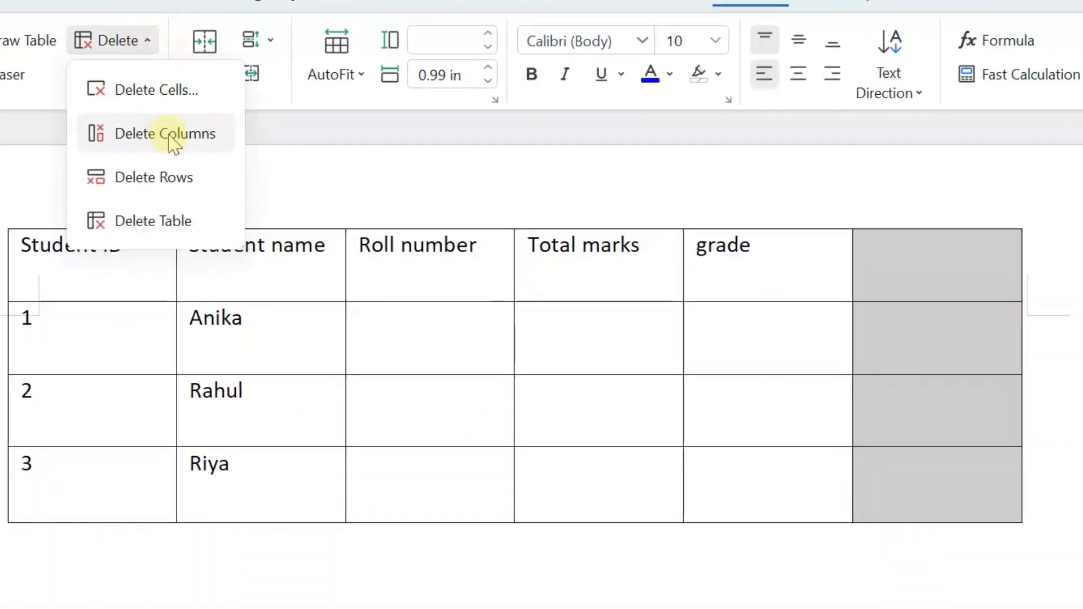
{"action": "left_click", "coordinate": [173, 144]}
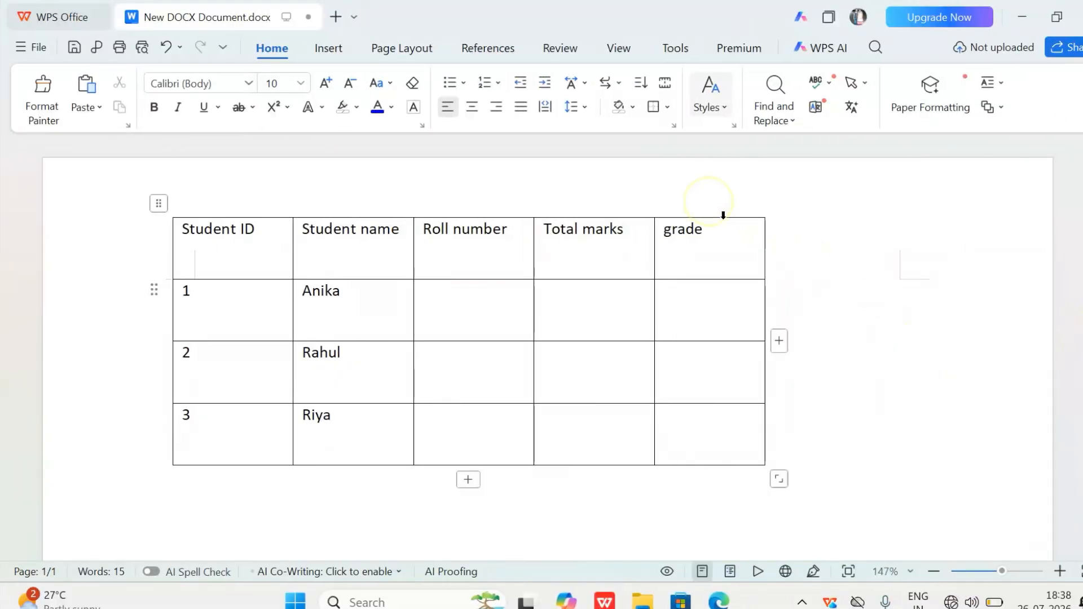
For the grade column, raise the cell height to 0.70 in, return it to 0.50 in, and try adjusting the column width
{"action": "left_click", "coordinate": [724, 215]}
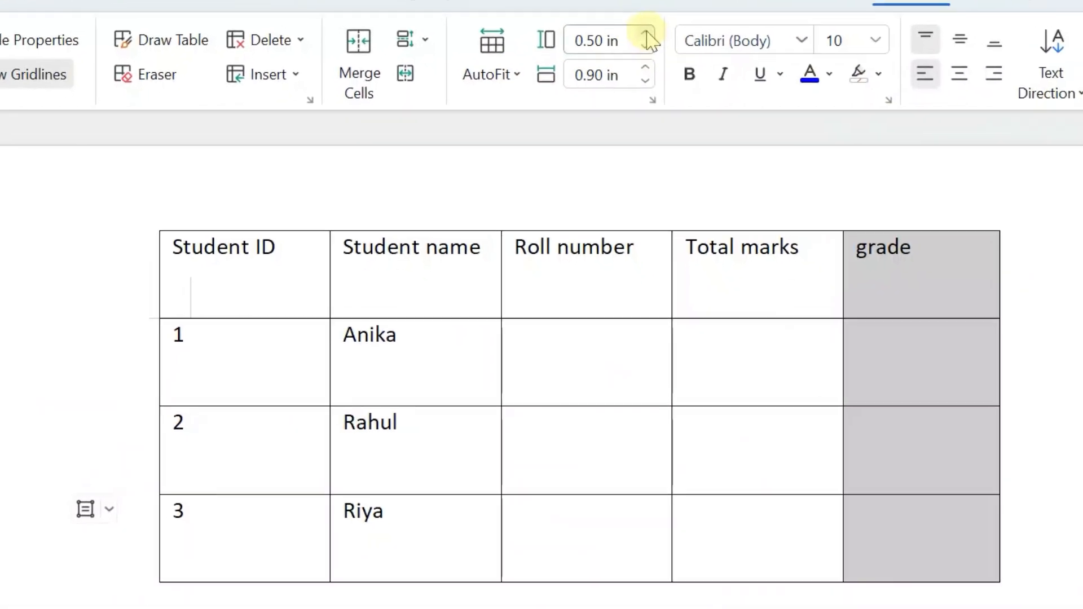
{"action": "left_click", "coordinate": [646, 34]}
{"action": "left_click", "coordinate": [646, 34]}
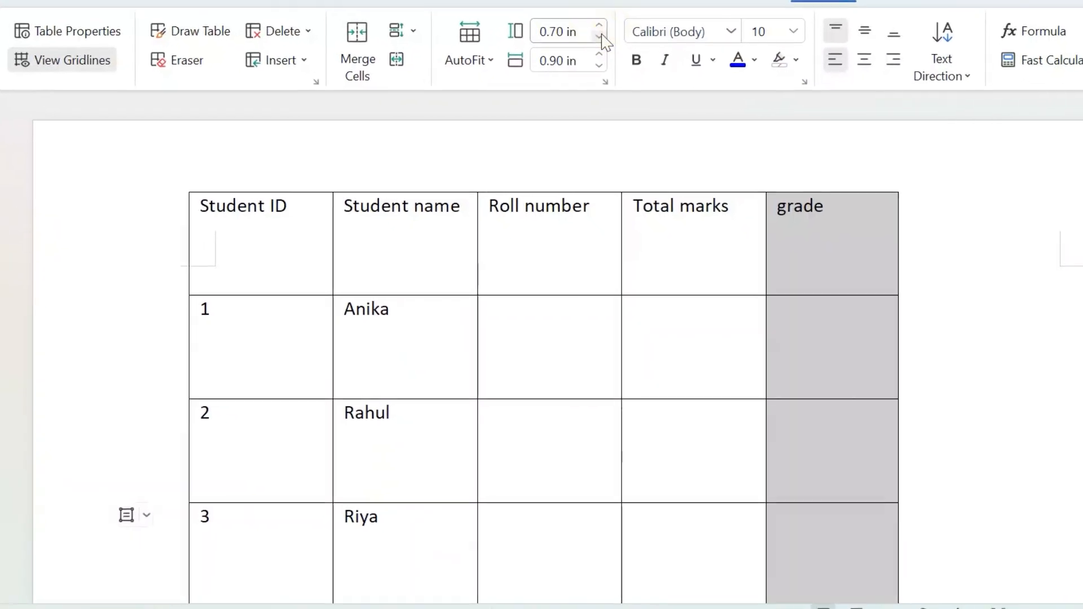
{"action": "left_click", "coordinate": [600, 37]}
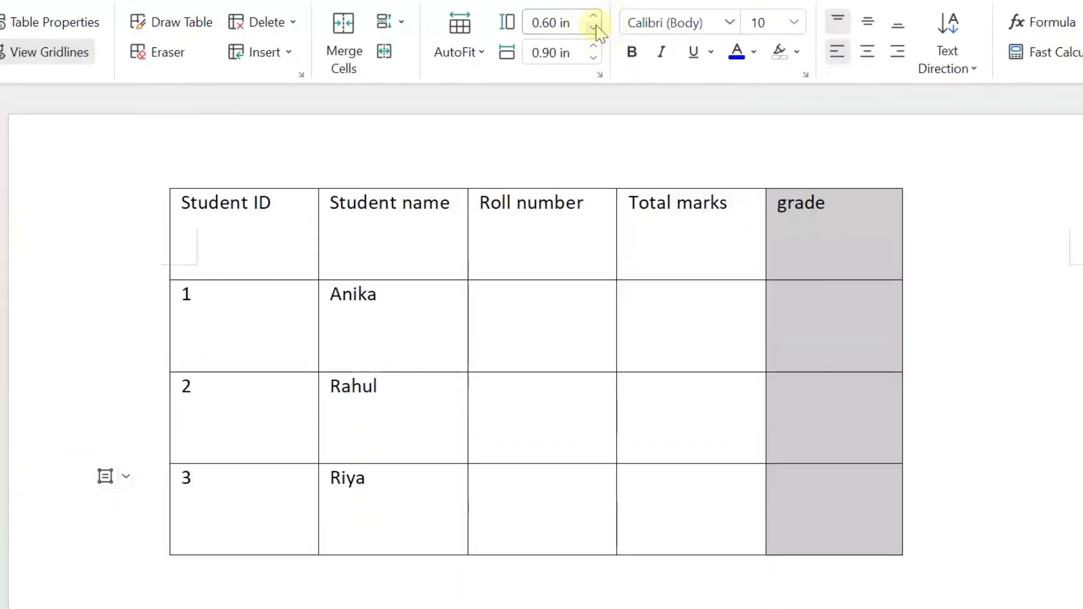
{"action": "left_click", "coordinate": [600, 37]}
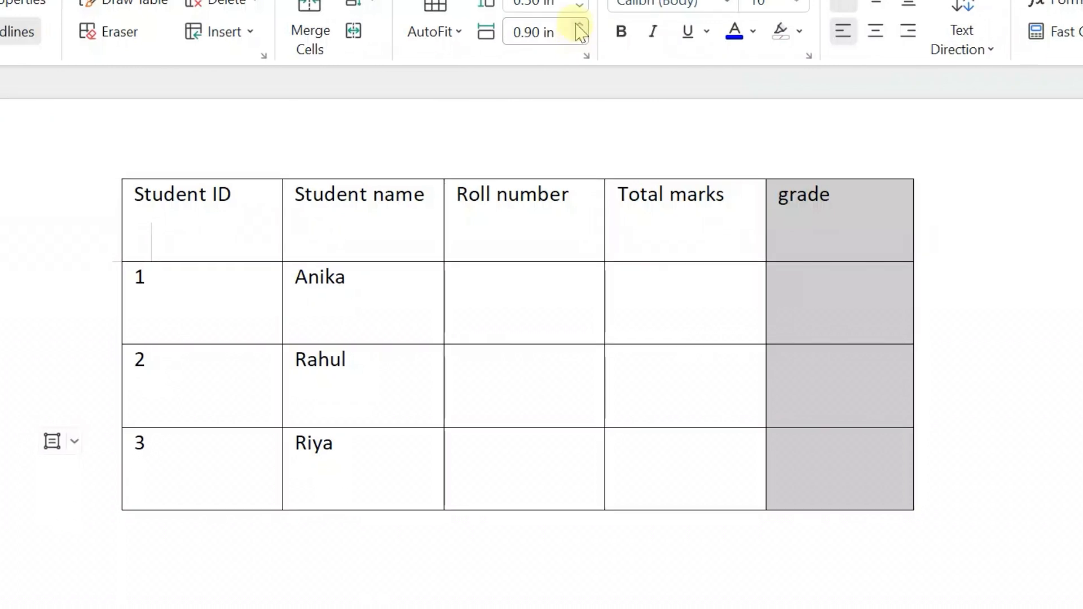
{"action": "left_click", "coordinate": [578, 28]}
{"action": "left_click", "coordinate": [577, 27]}
{"action": "left_click", "coordinate": [578, 27]}
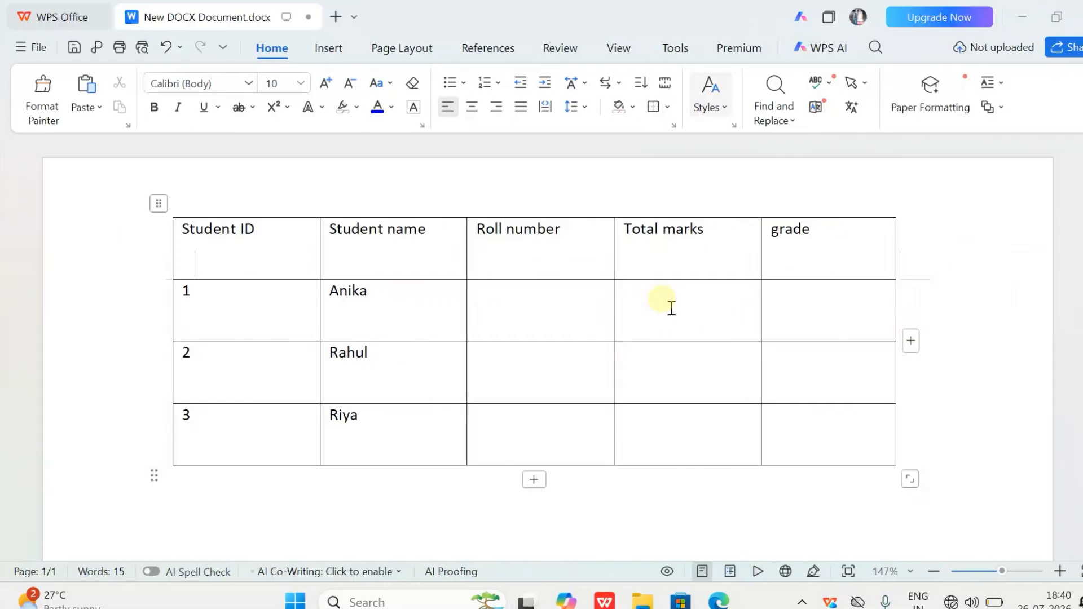
Merge the Total marks and grade cells in the row of student 1 and enter Computer in the merged cell
{"action": "left_click_drag", "start_coordinate": [749, 314], "coordinate": [800, 314]}
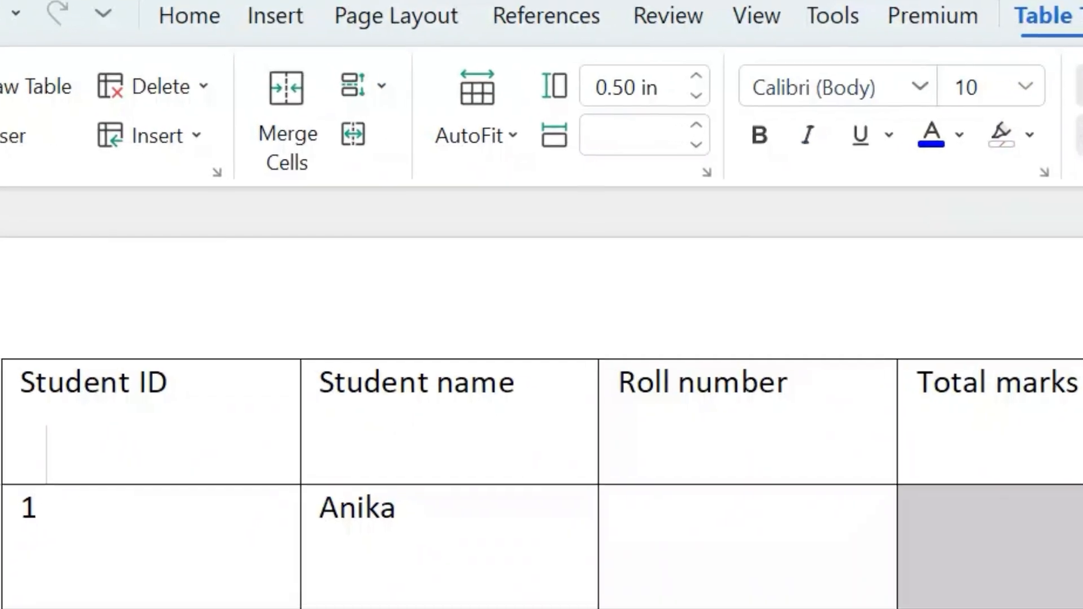
{"action": "left_click", "coordinate": [296, 158]}
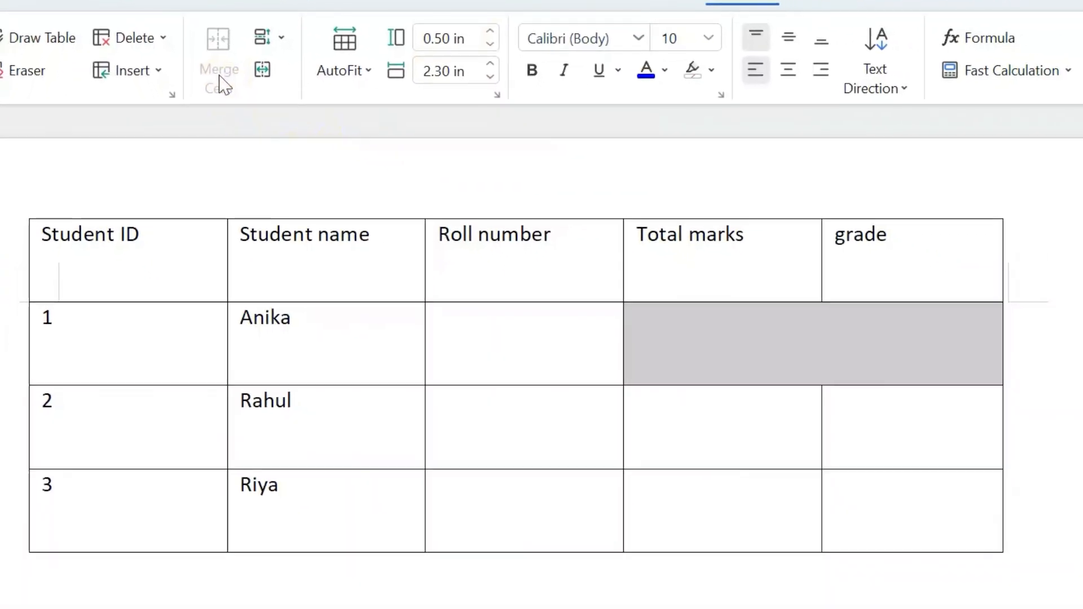
{"action": "left_click", "coordinate": [1076, 390]}
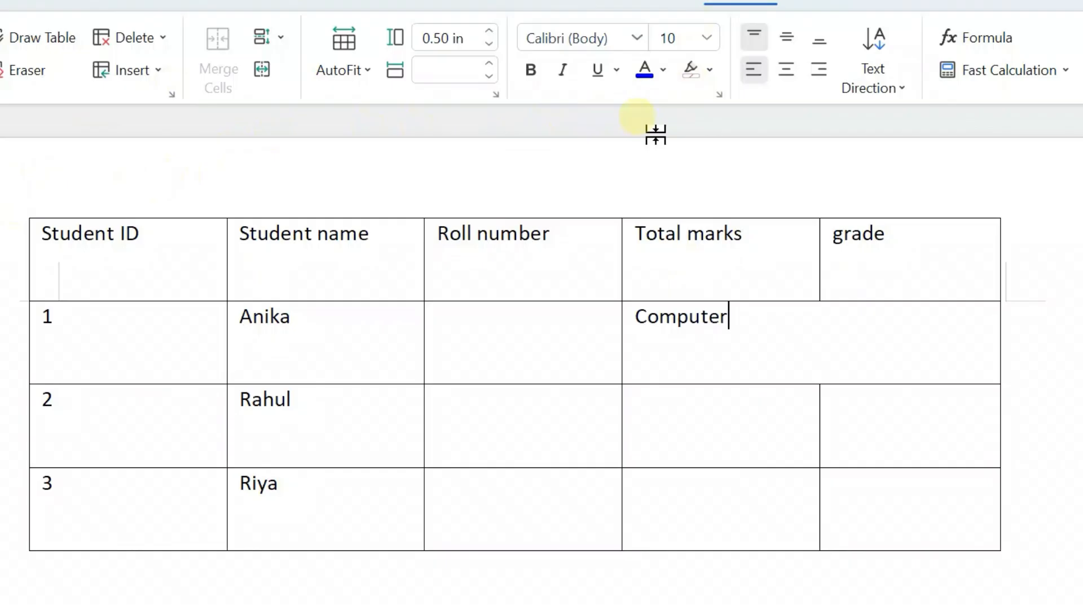
Centre the text Computer horizontally in the merged cell and clear the selection
{"action": "left_click", "coordinate": [787, 71]}
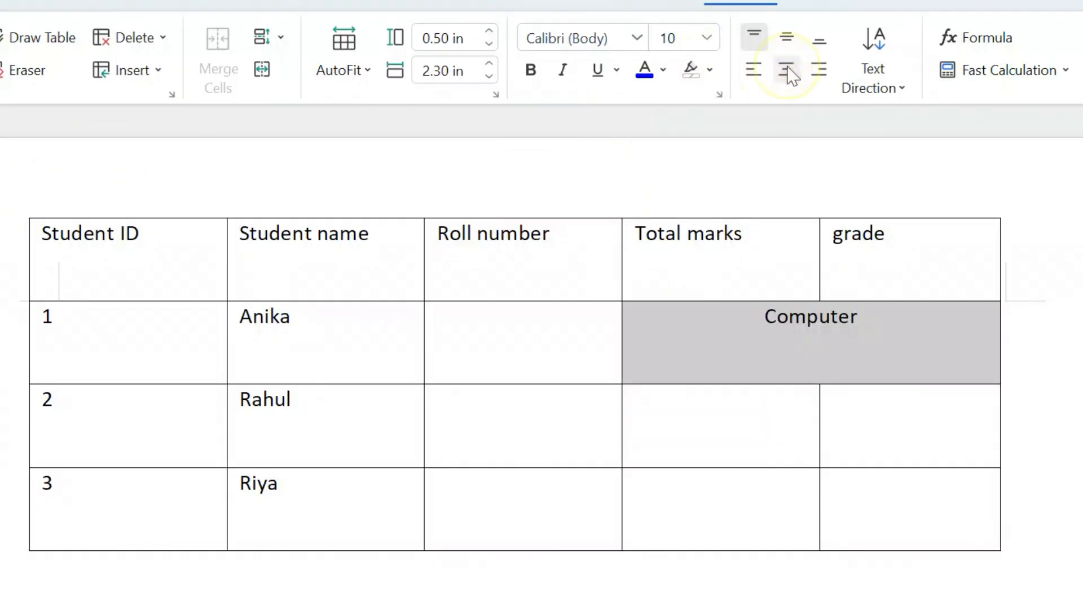
{"action": "left_click", "coordinate": [819, 350]}
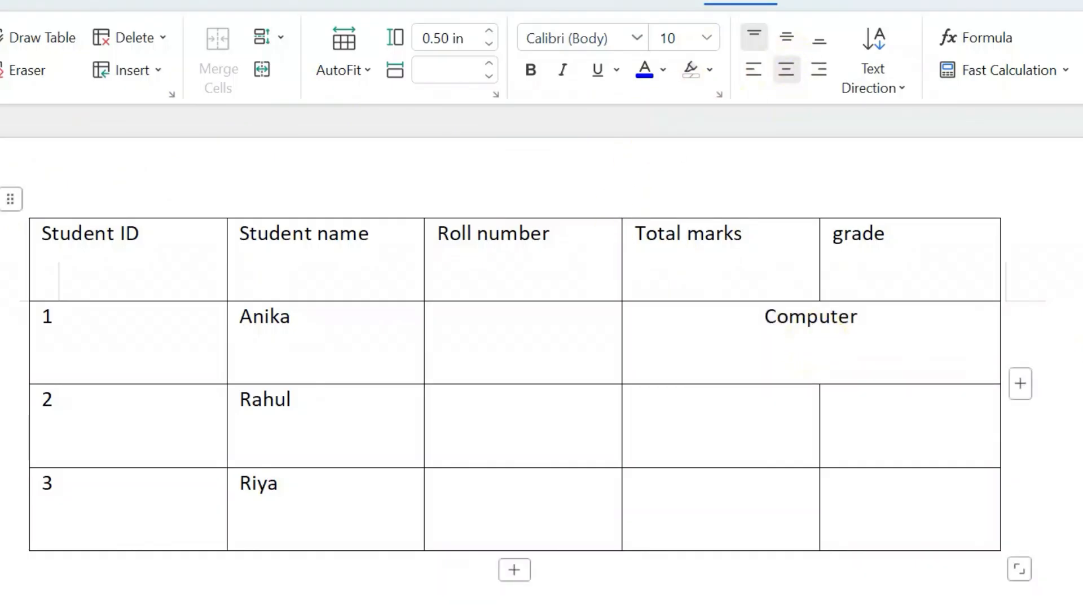
{"action": "left_click", "coordinate": [59, 565]}
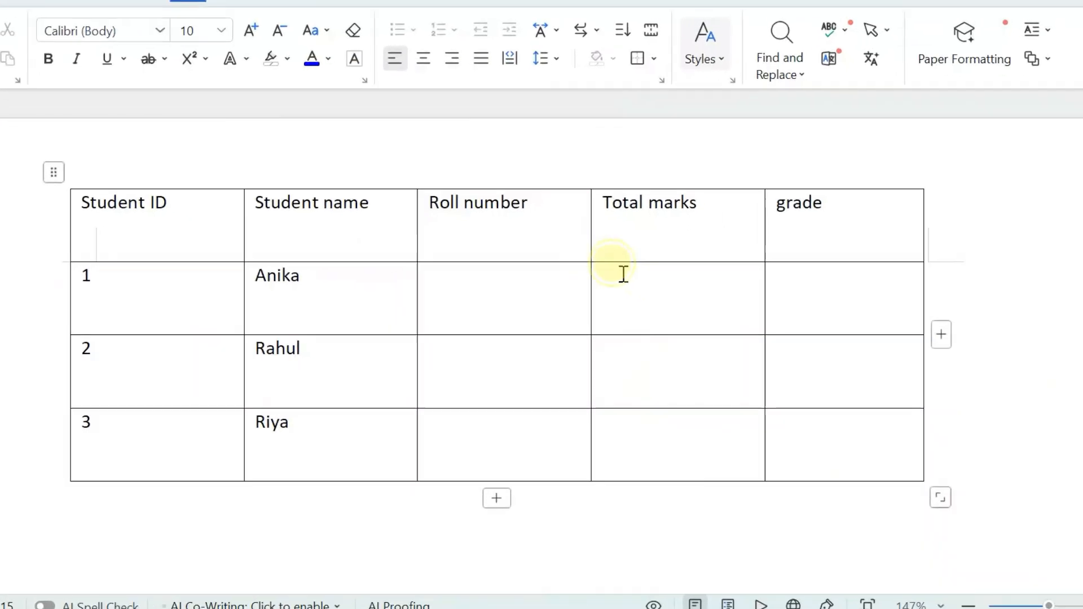
Split the three empty cells below Total marks into 2 columns and 3 rows, and clear the selection
{"action": "left_click_drag", "start_coordinate": [641, 289], "coordinate": [706, 439]}
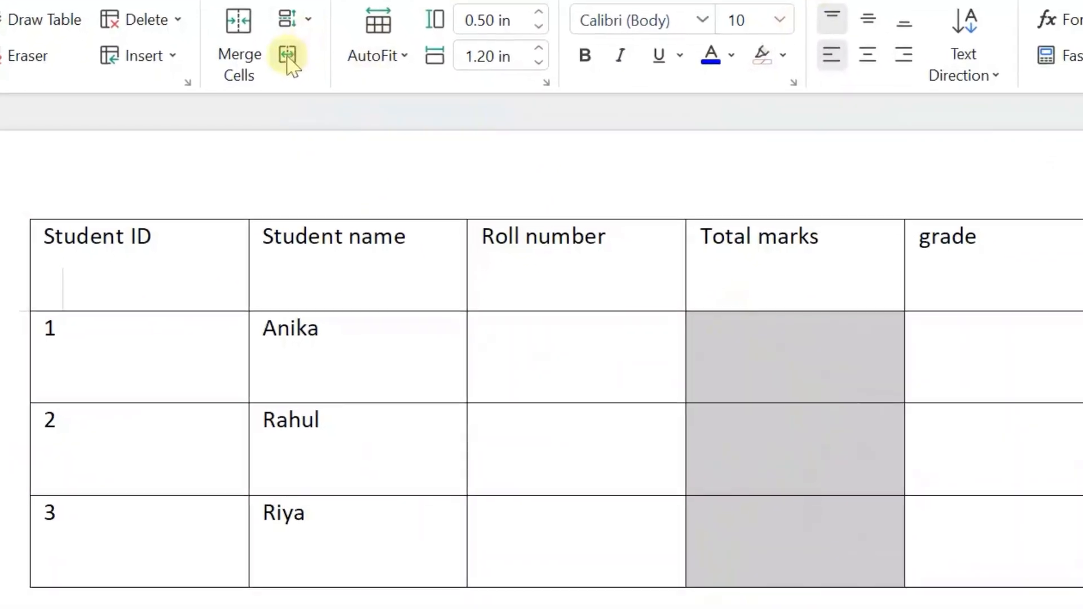
{"action": "left_click", "coordinate": [236, 20]}
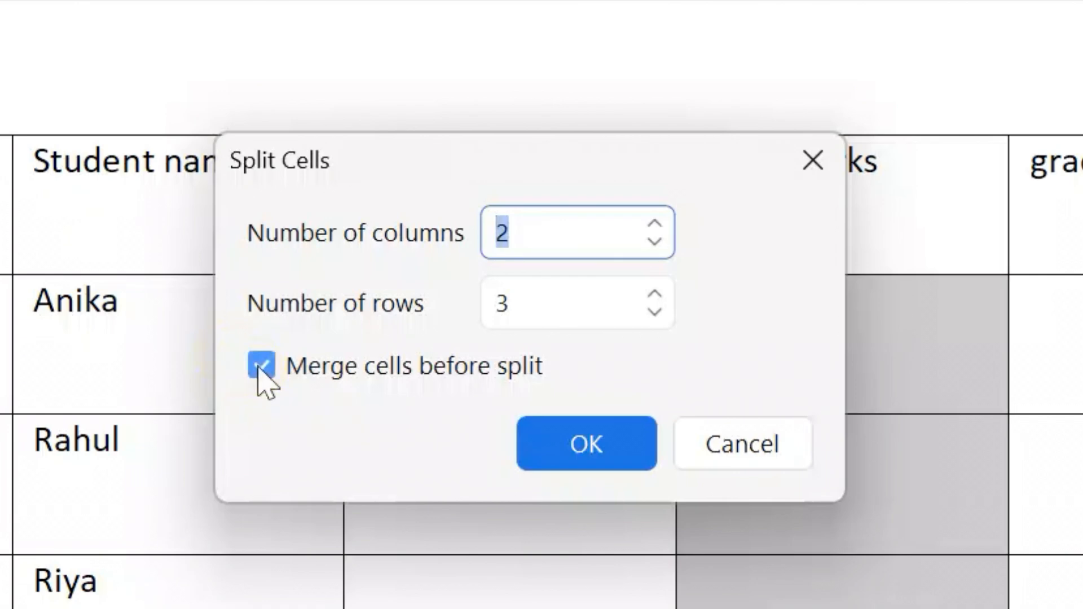
{"action": "left_click", "coordinate": [261, 367]}
{"action": "left_click", "coordinate": [621, 476]}
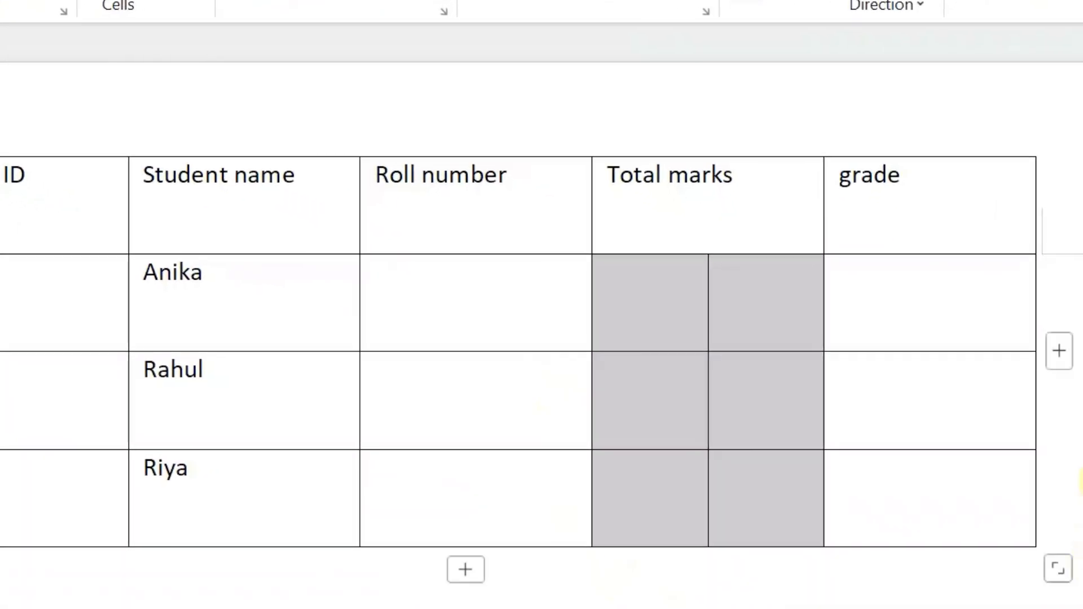
{"action": "left_click", "coordinate": [1082, 481]}
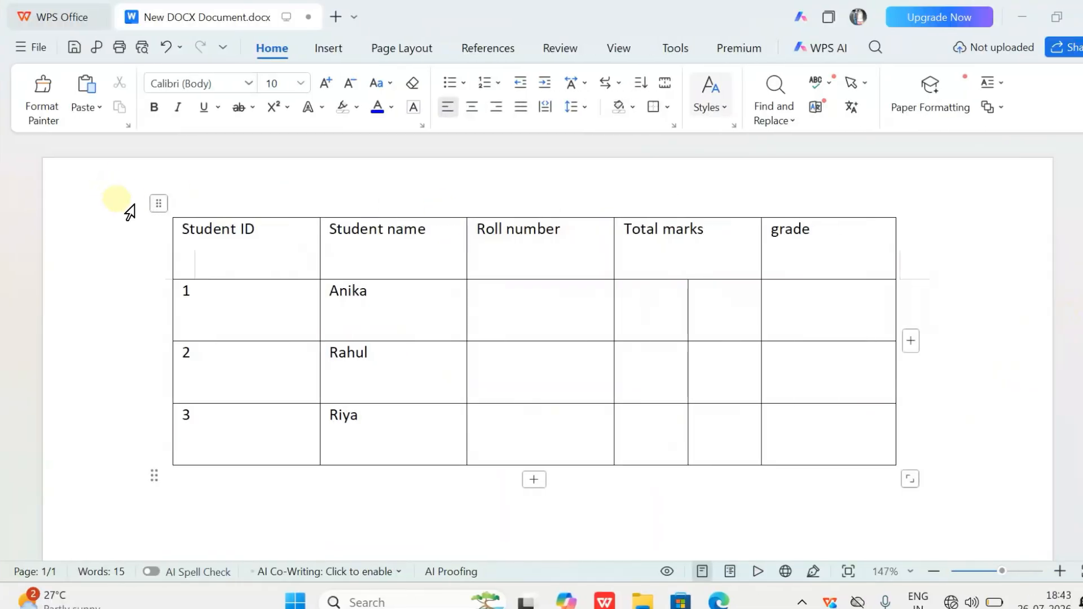
Move the whole table around the page, first up and outward, and place it slightly inside the left margin
{"action": "left_click_drag", "start_coordinate": [159, 204], "coordinate": [141, 180]}
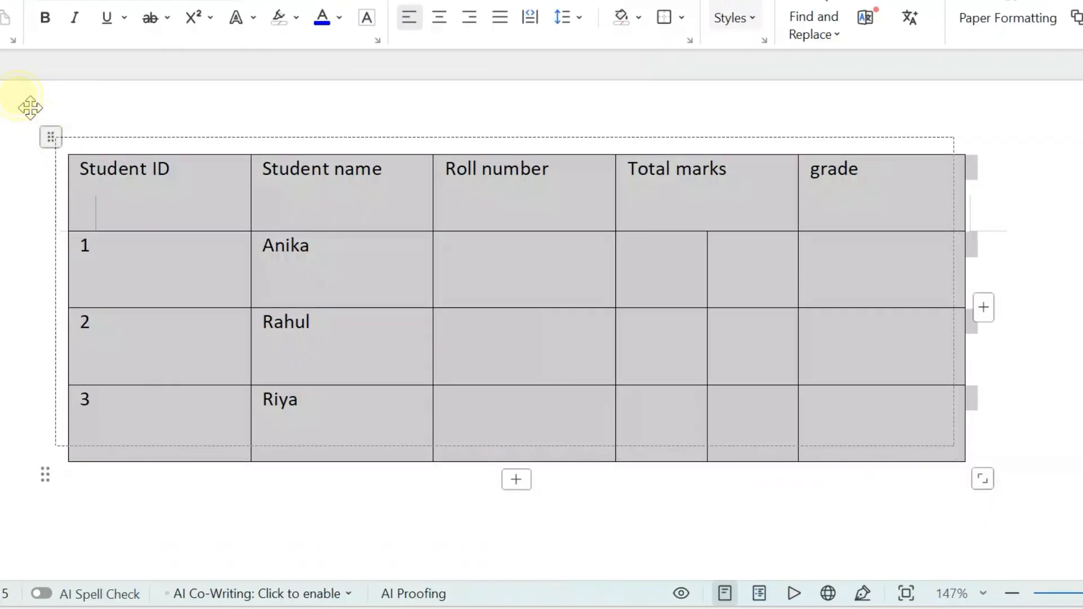
{"action": "left_click_drag", "start_coordinate": [31, 107], "coordinate": [29, 109]}
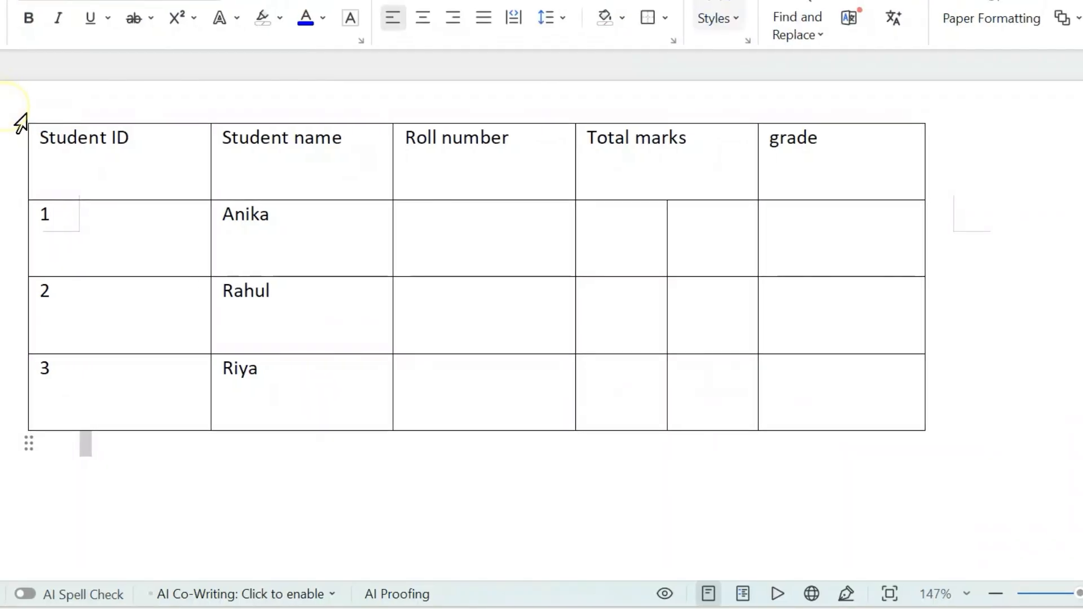
{"action": "left_click", "coordinate": [13, 106]}
{"action": "left_click_drag", "start_coordinate": [20, 132], "coordinate": [79, 116]}
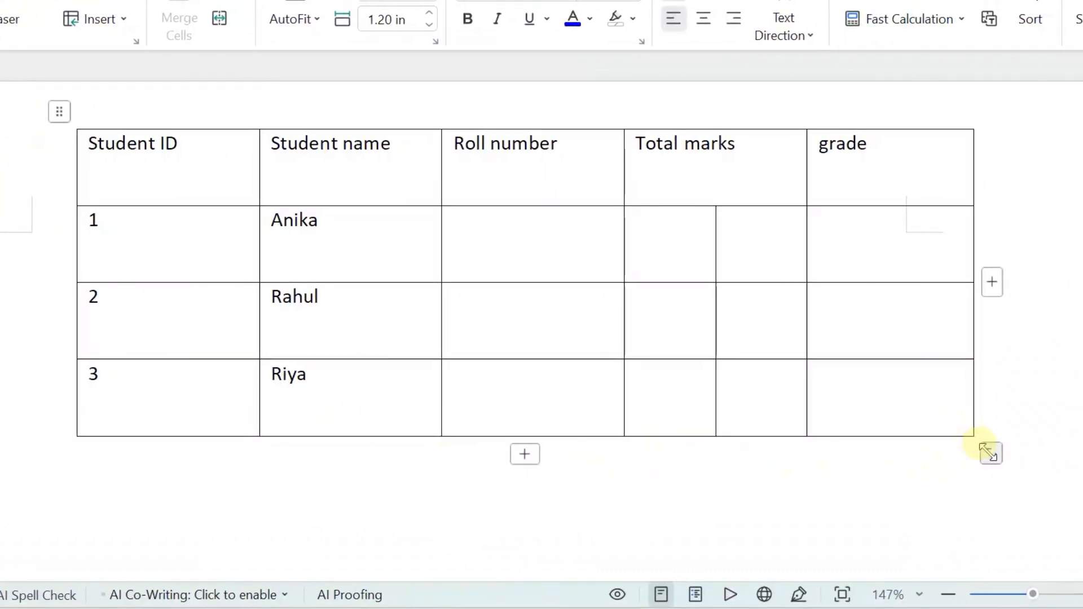
Enlarge the whole table from its lower-right corner, shrink it again, and clear the selection
{"action": "left_click_drag", "start_coordinate": [987, 452], "coordinate": [1011, 541]}
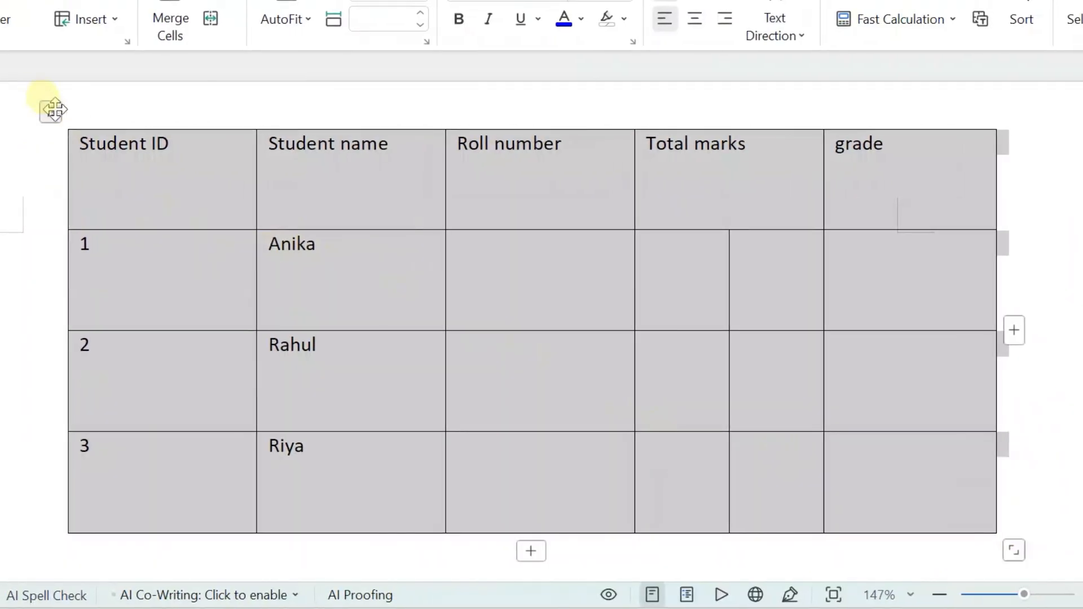
{"action": "scroll", "coordinate": [844, 429], "scroll_direction": "down", "scroll_amount": 2}
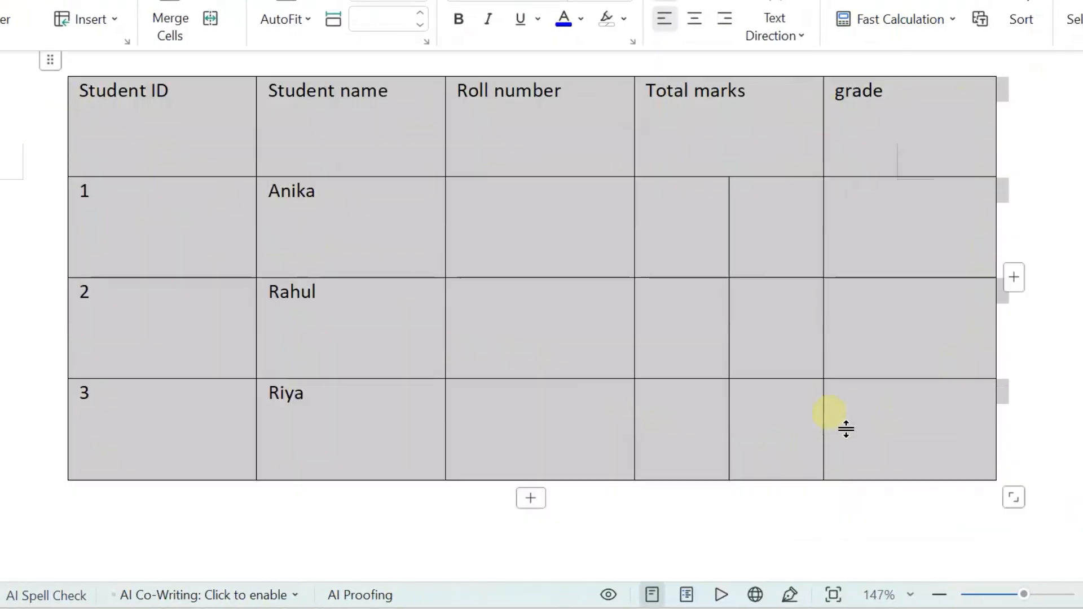
{"action": "scroll", "coordinate": [849, 428], "scroll_direction": "up", "scroll_amount": 2}
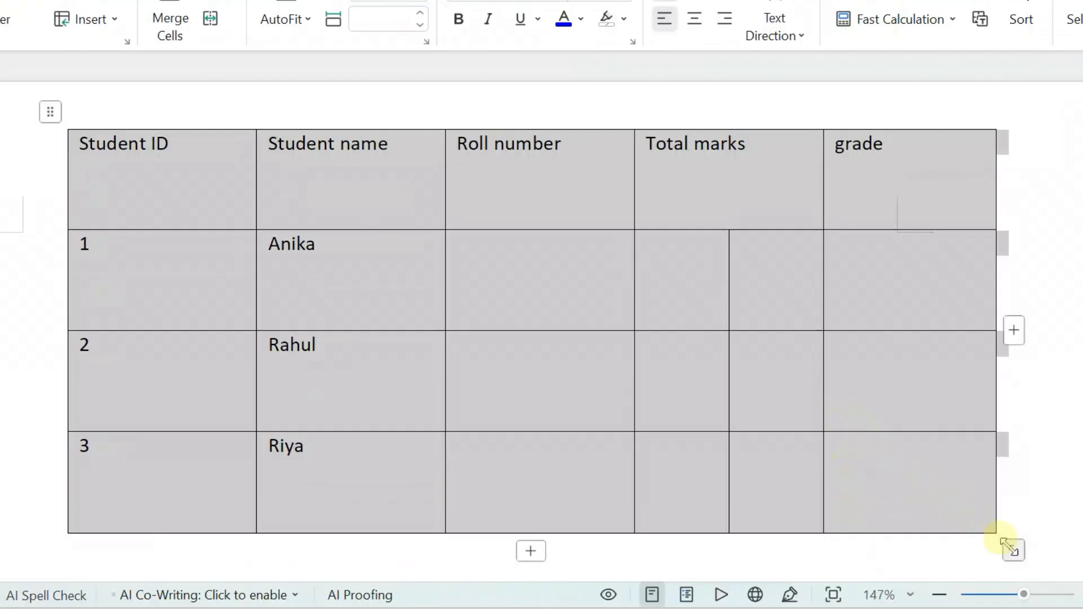
{"action": "left_click_drag", "start_coordinate": [920, 484], "coordinate": [919, 484]}
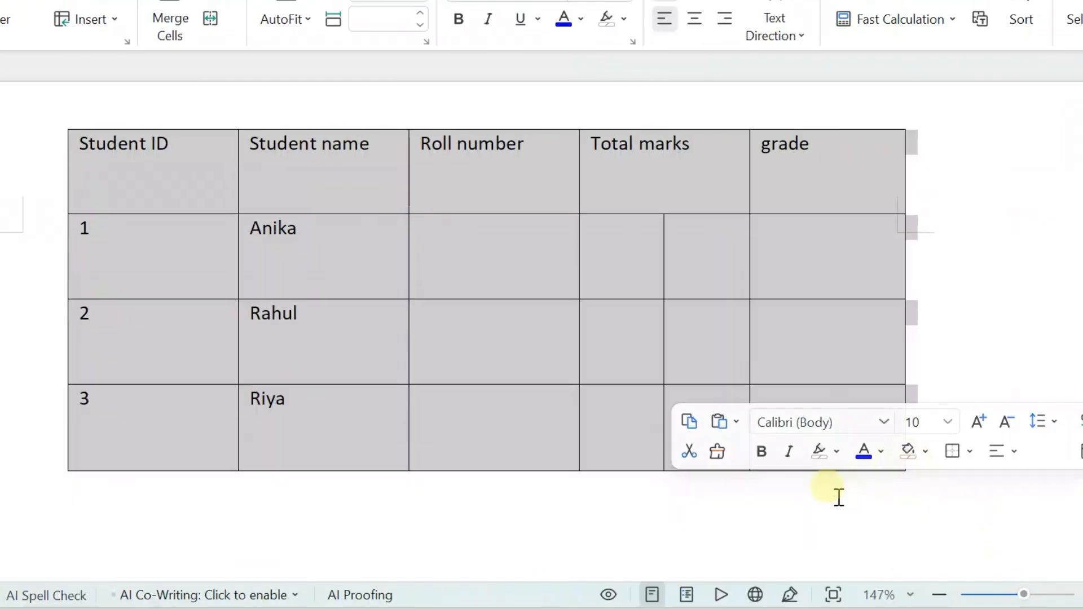
{"action": "left_click", "coordinate": [1017, 300]}
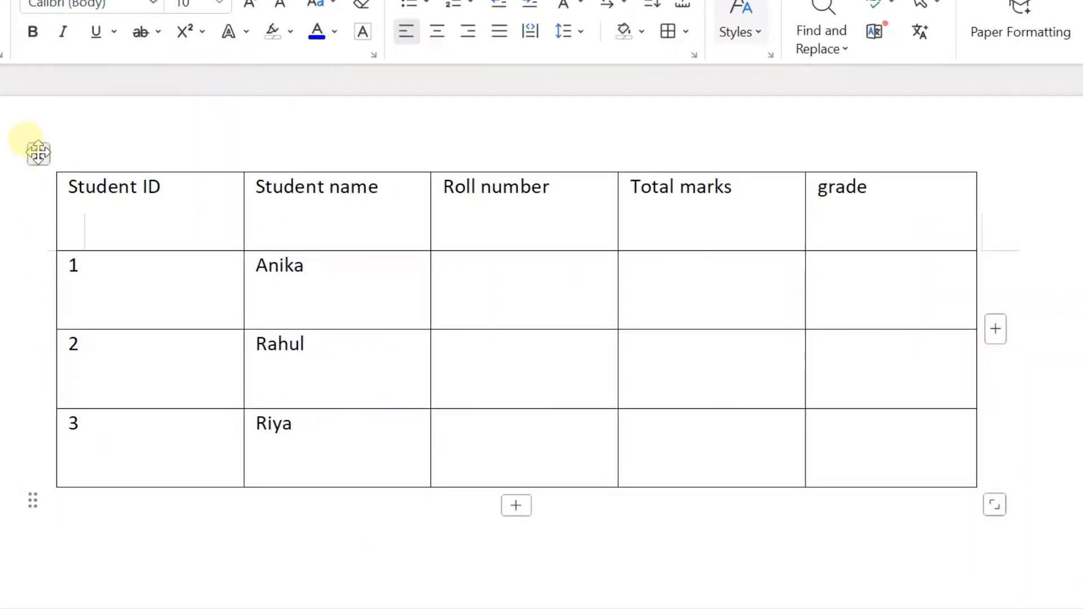
Select the whole table and open its Borders and Shading settings, keeping them applied to Table
{"action": "left_click", "coordinate": [158, 203]}
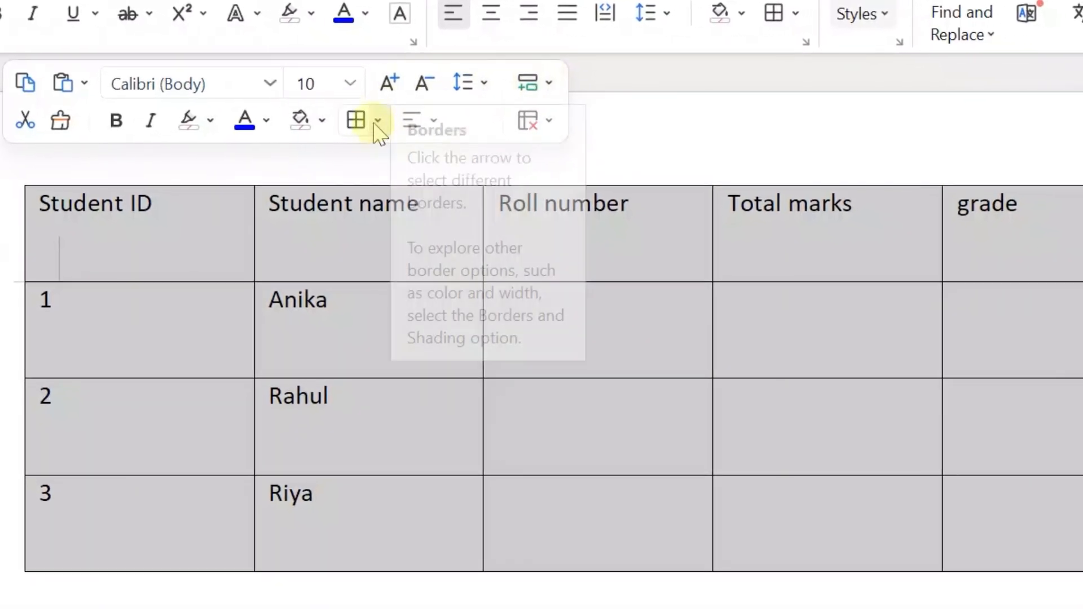
{"action": "left_click", "coordinate": [376, 122]}
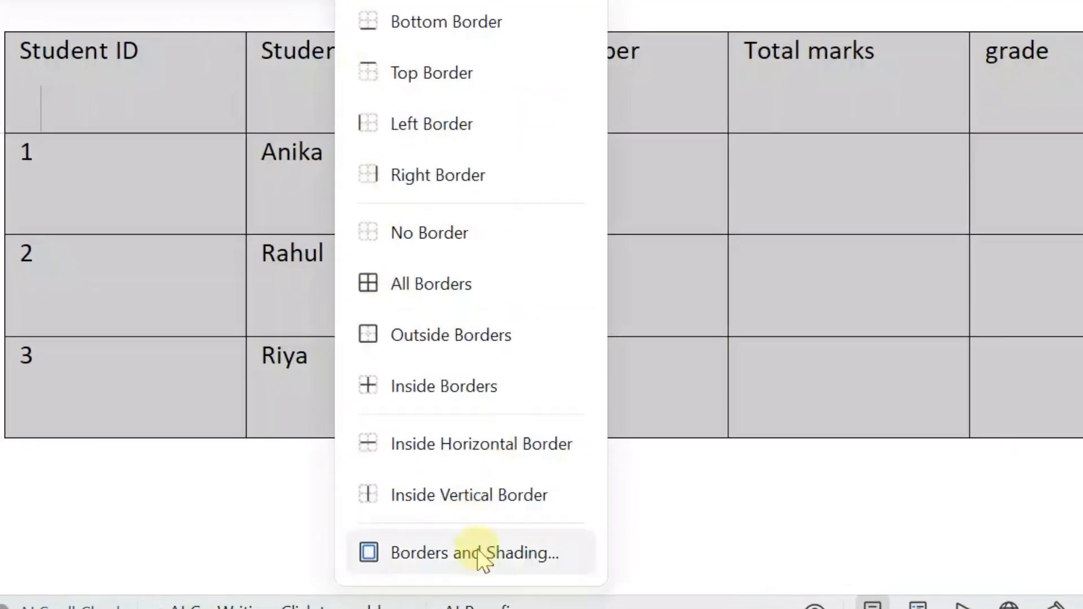
{"action": "left_click", "coordinate": [478, 551]}
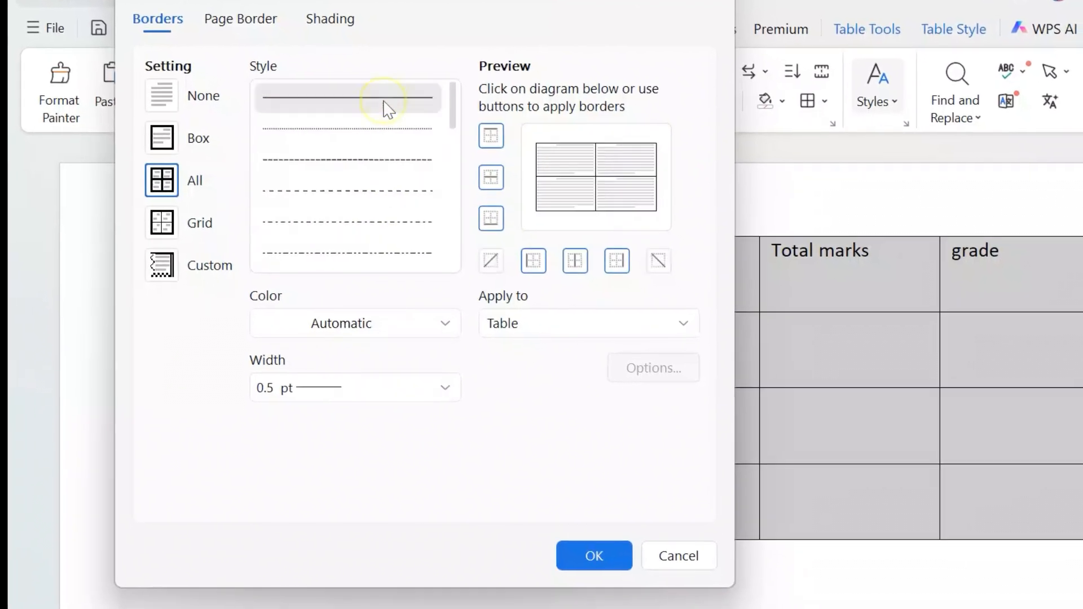
{"action": "left_click", "coordinate": [670, 322]}
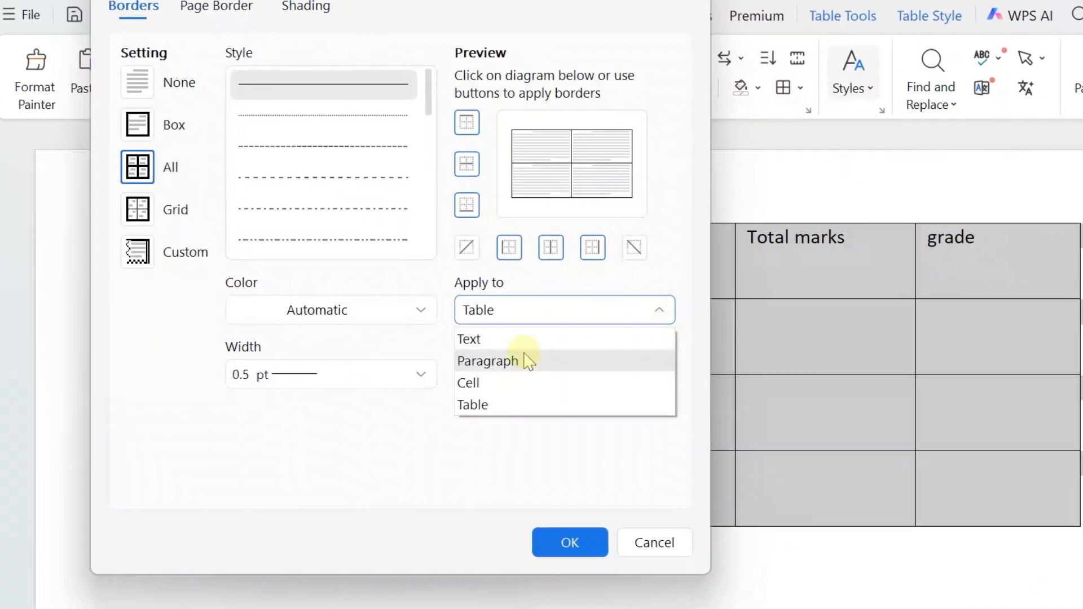
{"action": "left_click", "coordinate": [653, 308]}
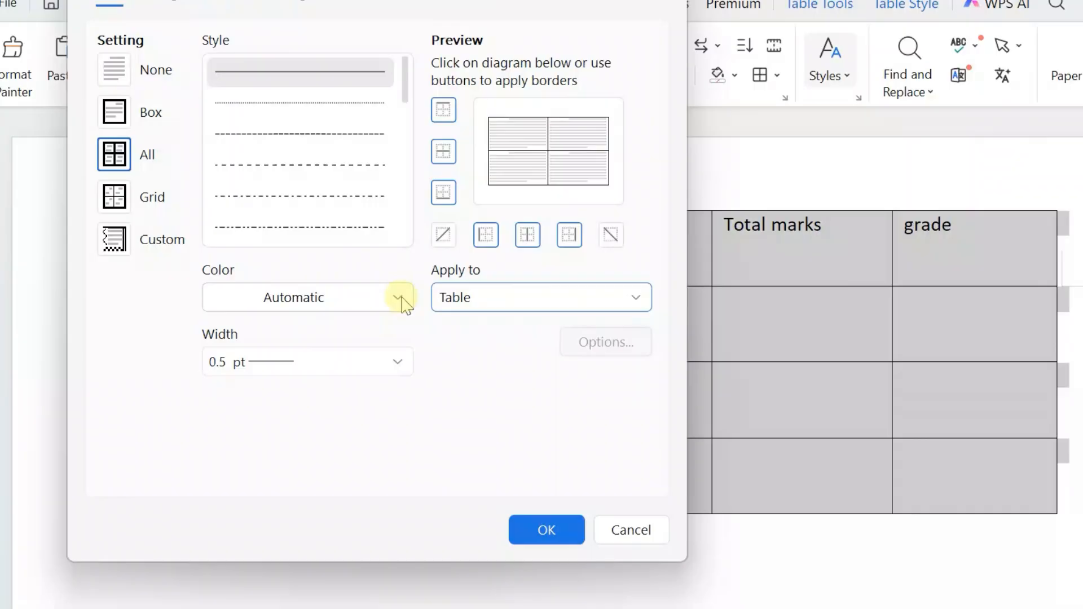
Give all table borders the light red theme colour and a width of 1.5 pt, and clear the selection
{"action": "left_click", "coordinate": [401, 299]}
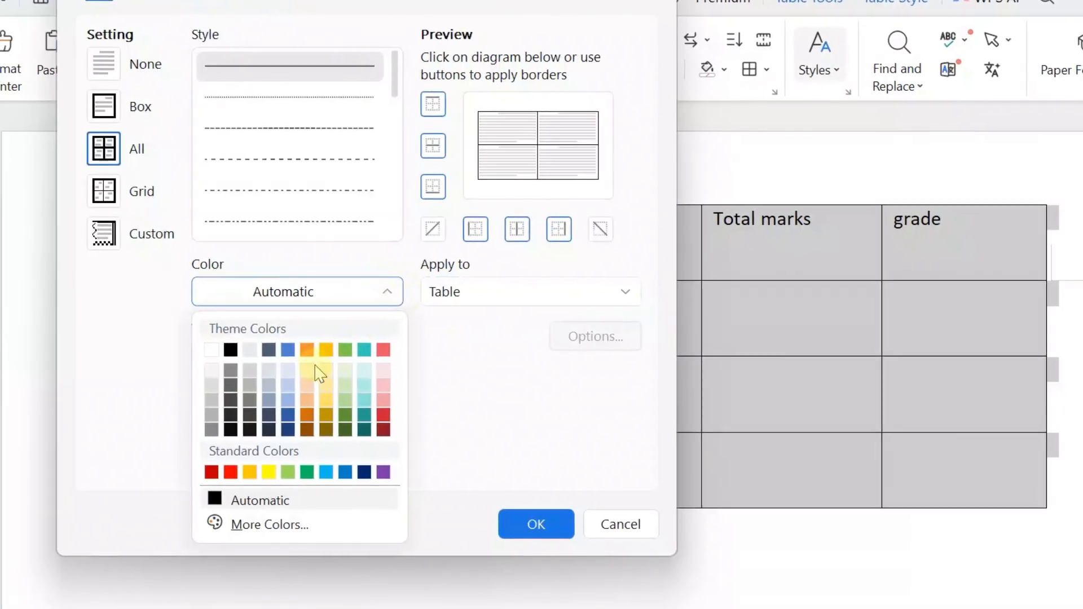
{"action": "left_click", "coordinate": [383, 351]}
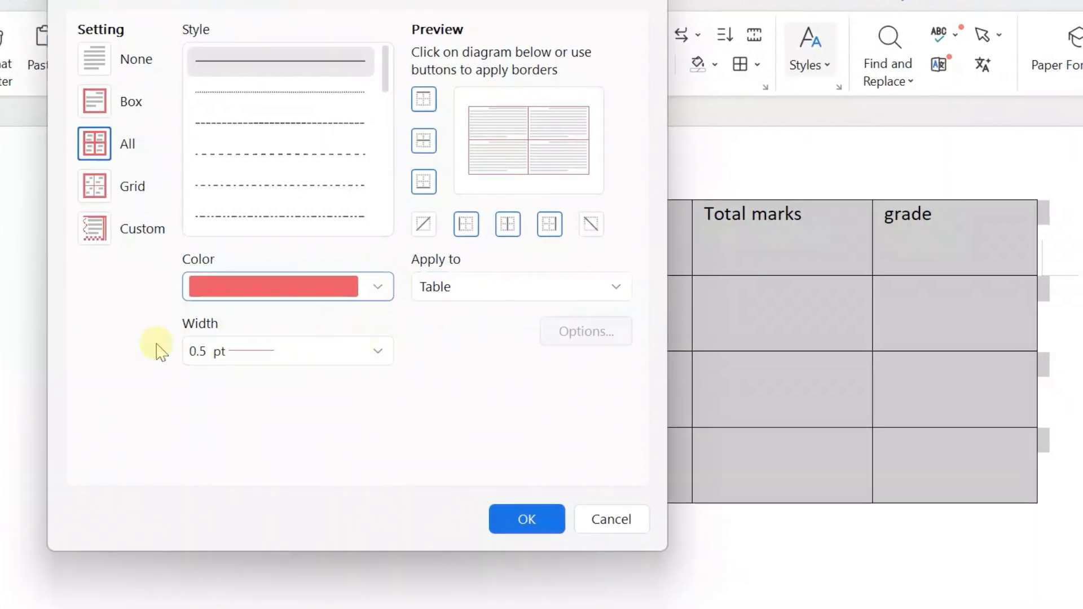
{"action": "left_click", "coordinate": [378, 351]}
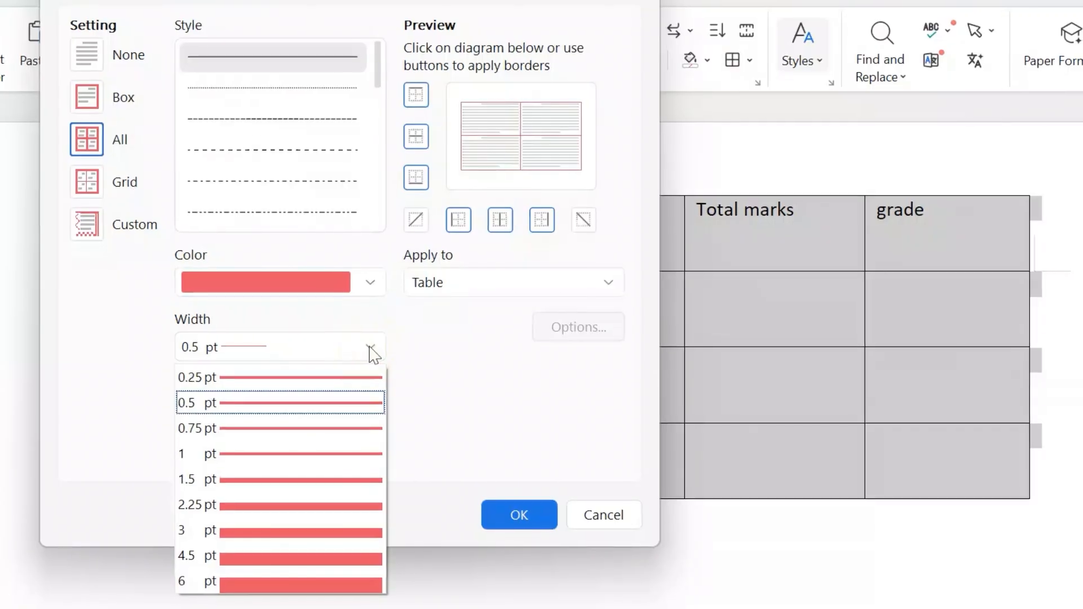
{"action": "left_click", "coordinate": [300, 476]}
{"action": "left_click", "coordinate": [493, 521]}
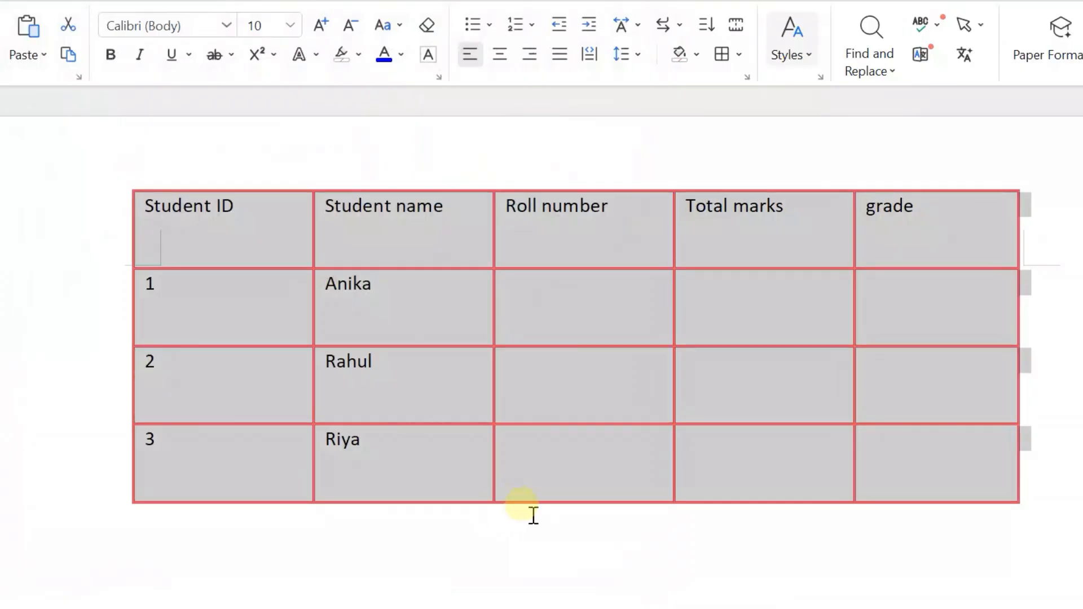
{"action": "left_click", "coordinate": [564, 553]}
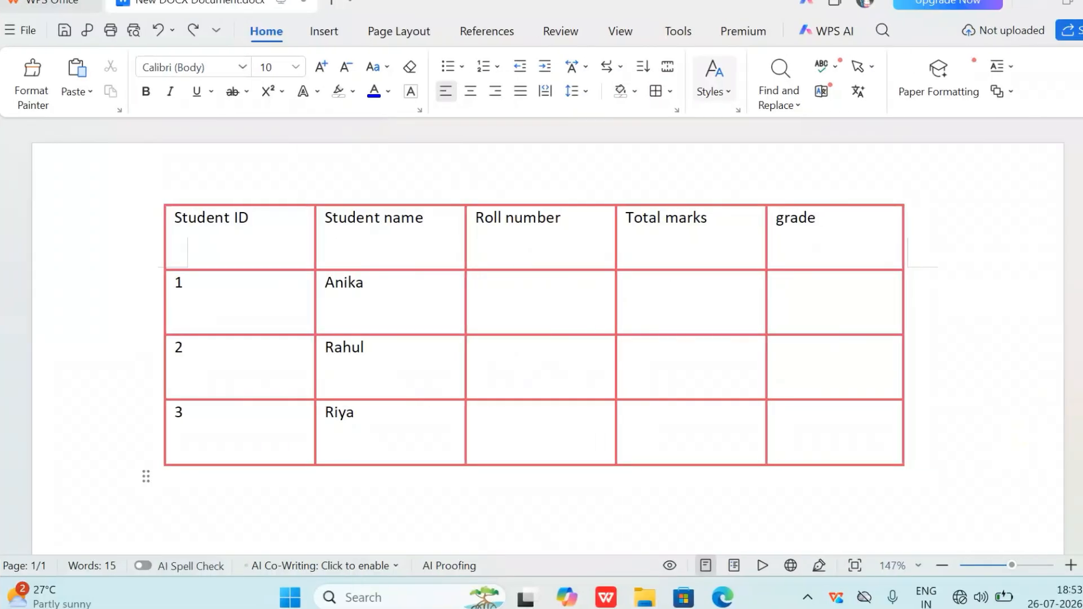
Select the whole table and browse the full gallery of preset table styles
{"action": "left_click", "coordinate": [149, 190]}
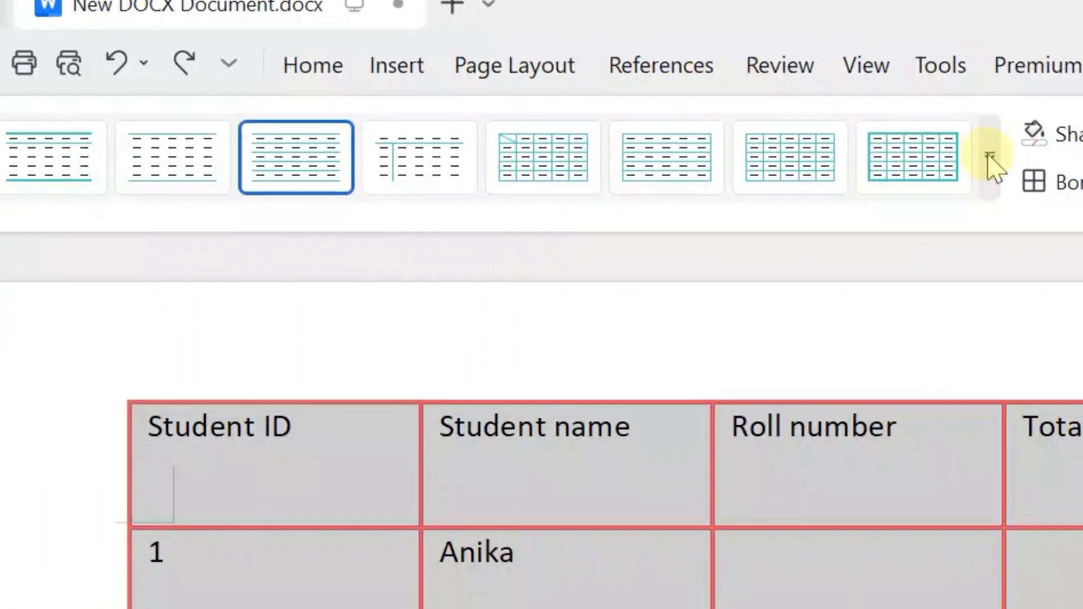
{"action": "left_click", "coordinate": [922, 194]}
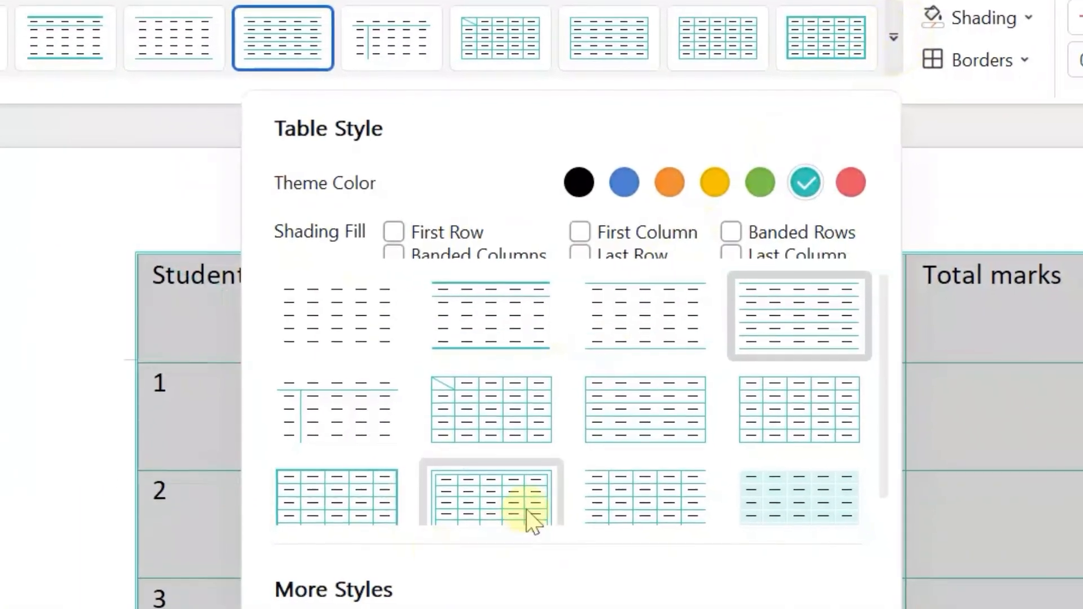
{"action": "scroll", "coordinate": [541, 489], "scroll_direction": "down", "scroll_amount": 1}
{"action": "scroll", "coordinate": [532, 475], "scroll_direction": "up", "scroll_amount": 1}
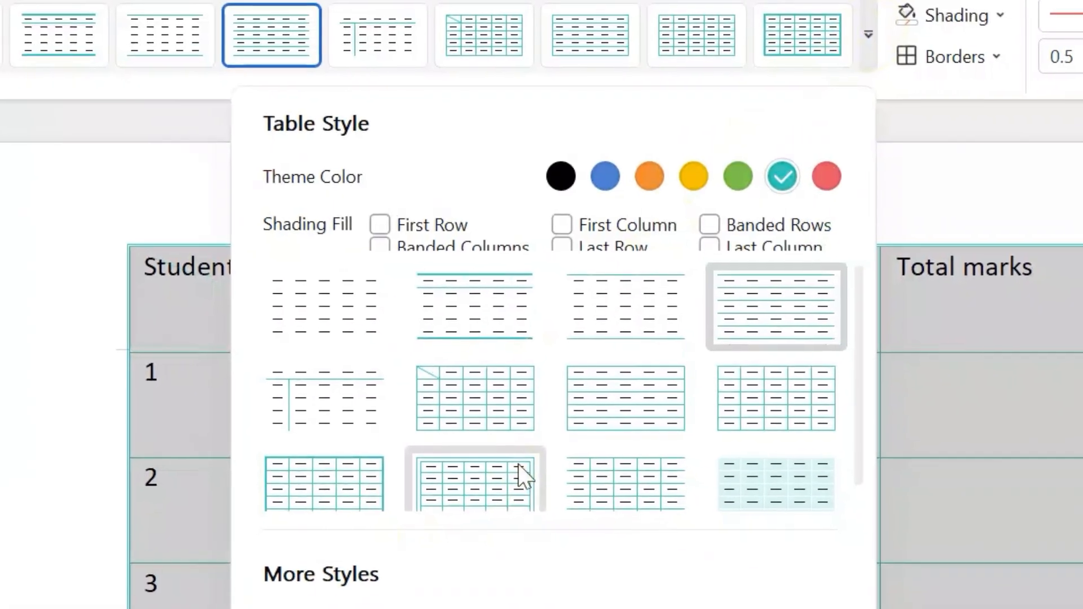
Preview the preset table styles in the blue, orange, yellow, green, teal and red theme colours
{"action": "left_click", "coordinate": [598, 175]}
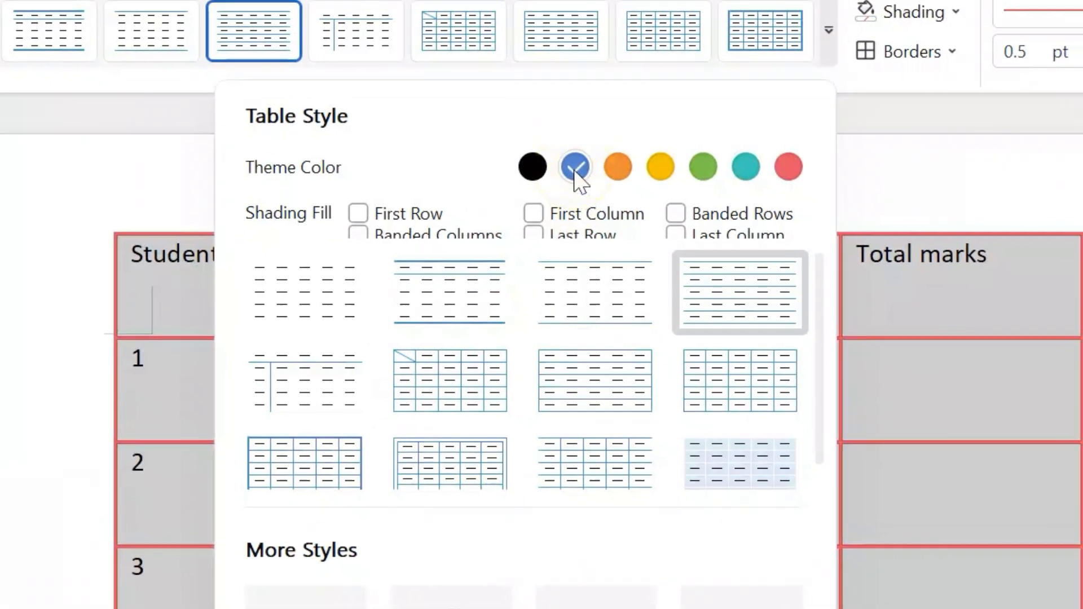
{"action": "left_click", "coordinate": [603, 165]}
{"action": "left_click", "coordinate": [652, 164]}
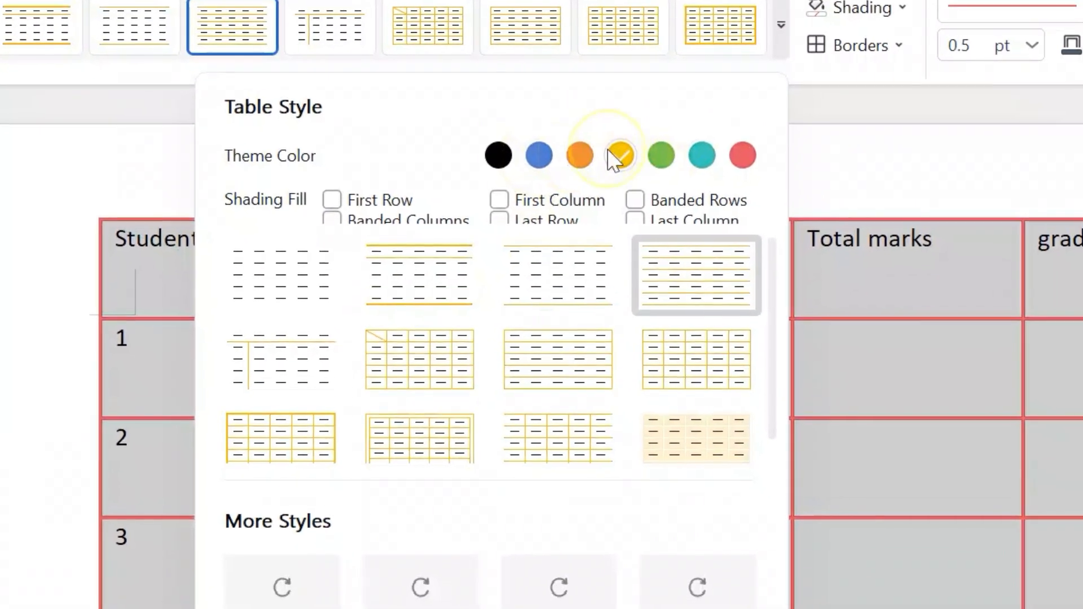
{"action": "left_click", "coordinate": [643, 155]}
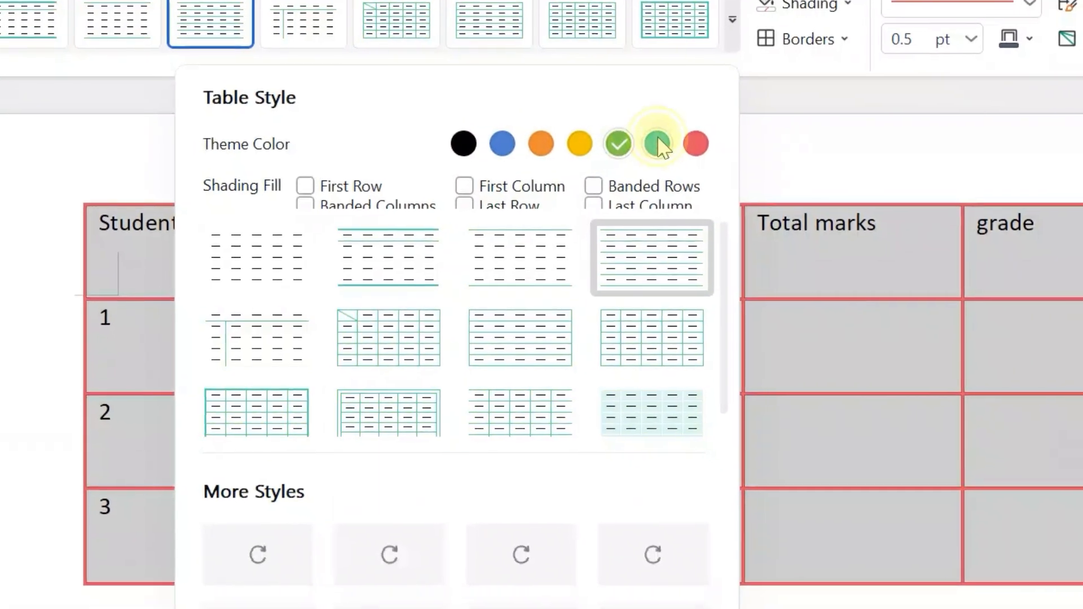
{"action": "left_click", "coordinate": [694, 156]}
{"action": "left_click", "coordinate": [684, 141]}
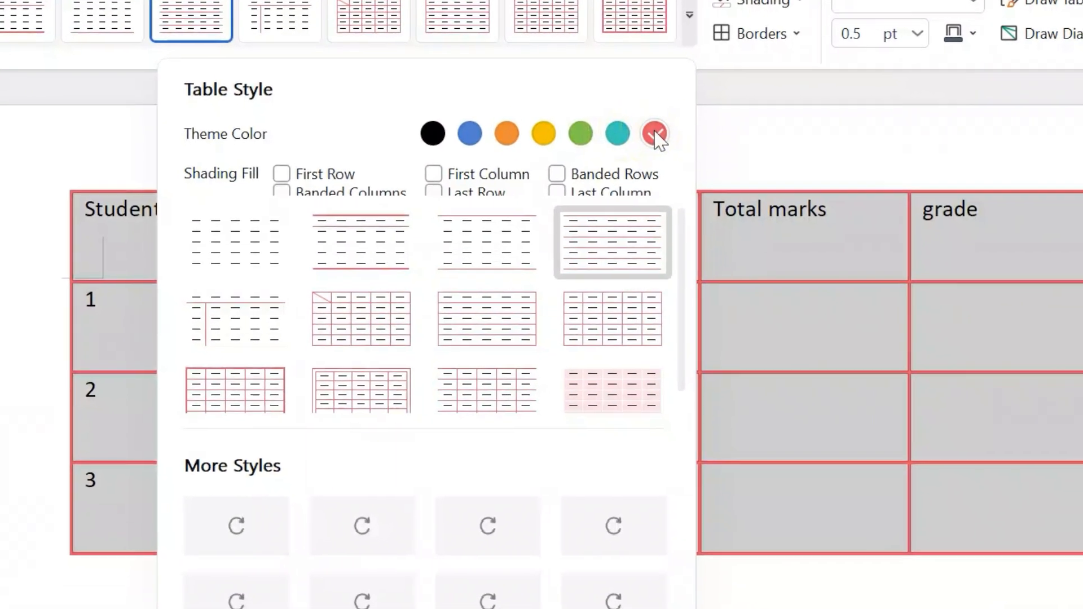
Apply the blue grid table style with a thick outer border and thin inner lines, and clear the selection
{"action": "left_click", "coordinate": [463, 131]}
{"action": "left_click", "coordinate": [233, 374]}
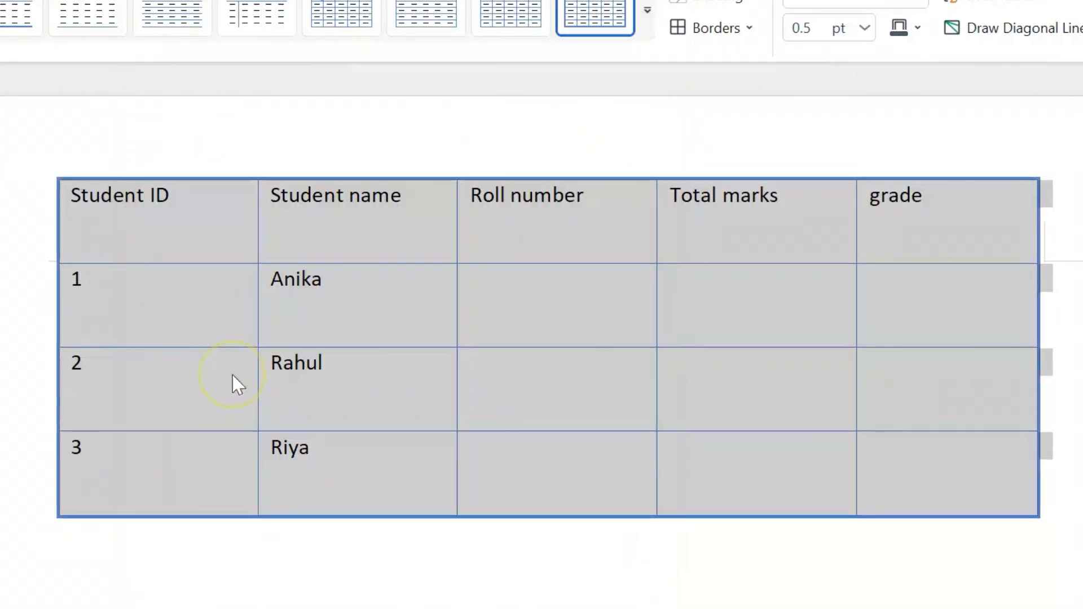
{"action": "left_click", "coordinate": [89, 533]}
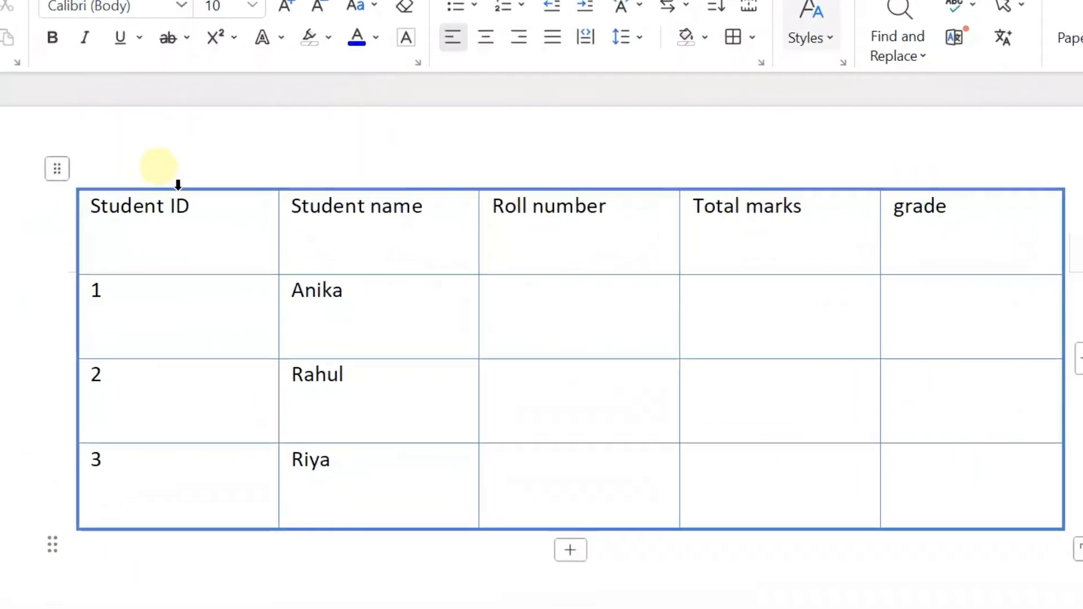
Try centre, right and justified alignment on the Student ID column, and leave its text centred
{"action": "left_click", "coordinate": [167, 182]}
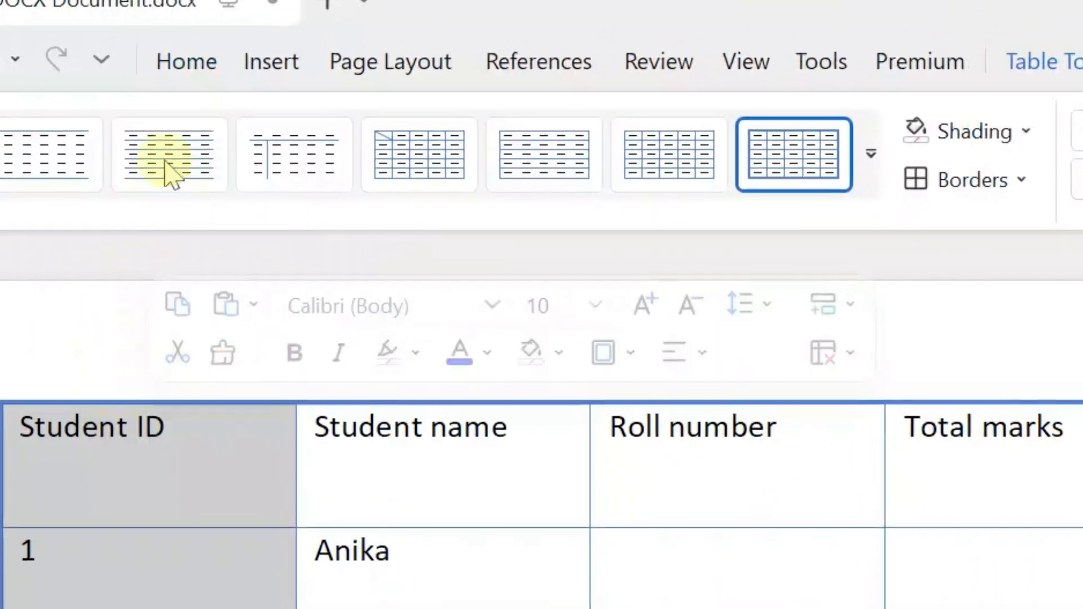
{"action": "left_click", "coordinate": [189, 76]}
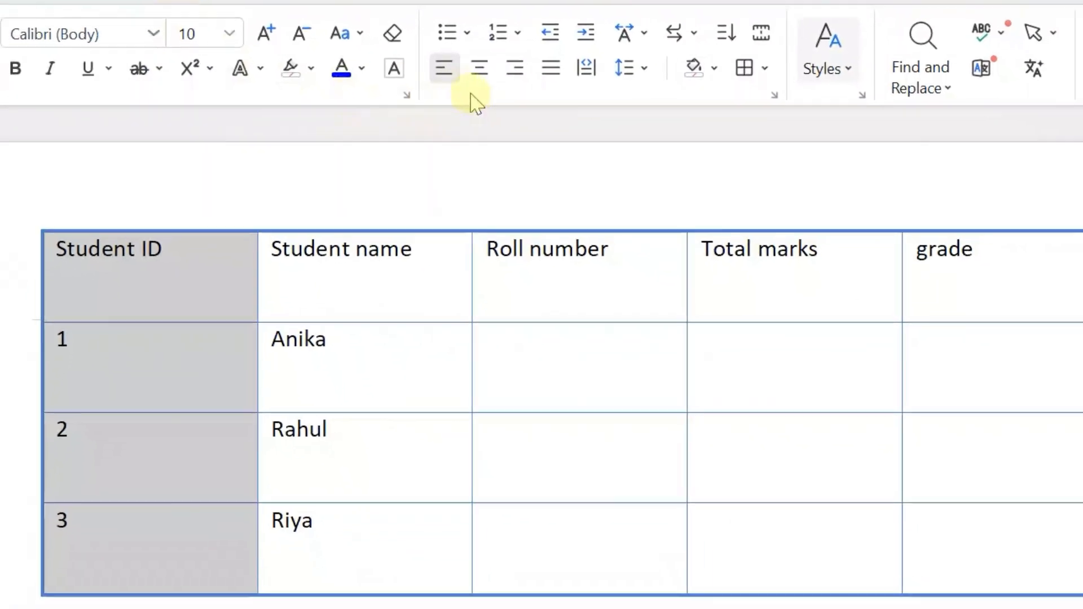
{"action": "left_click", "coordinate": [467, 69]}
{"action": "left_click", "coordinate": [499, 68]}
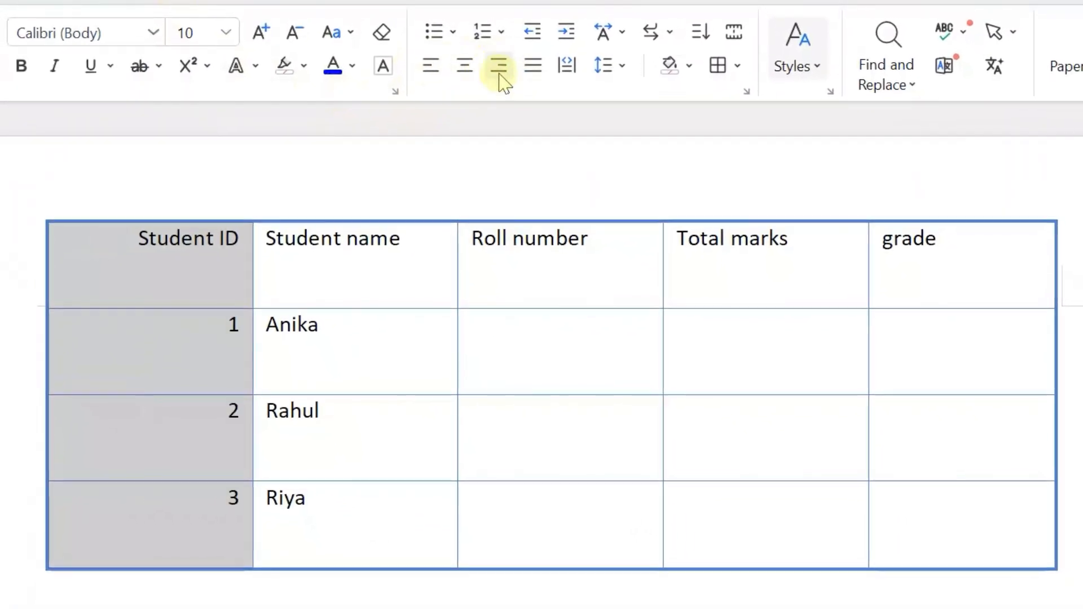
{"action": "left_click", "coordinate": [529, 73]}
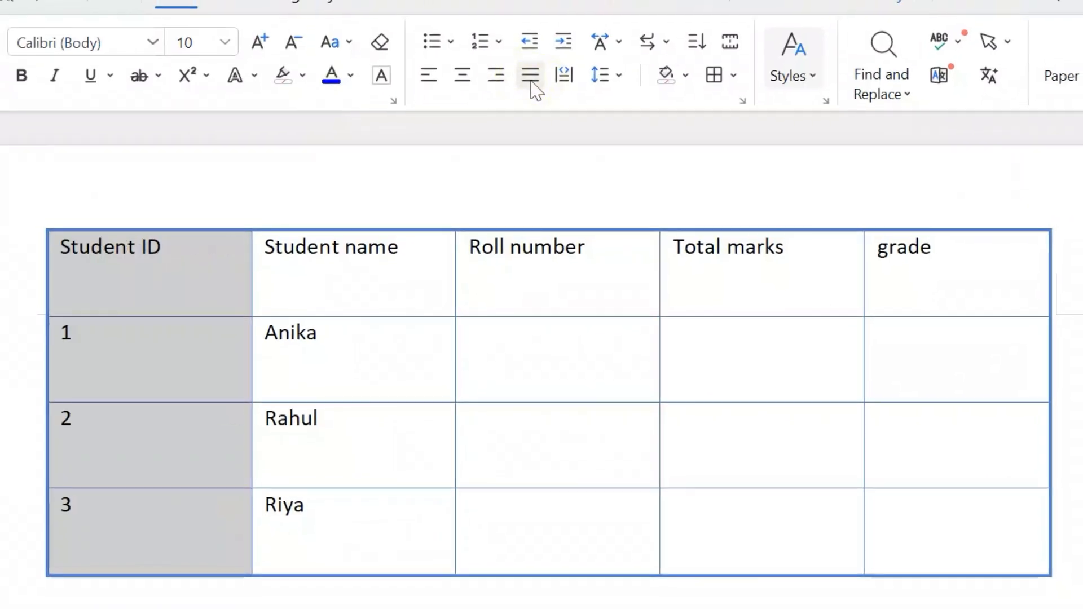
{"action": "left_click", "coordinate": [463, 79]}
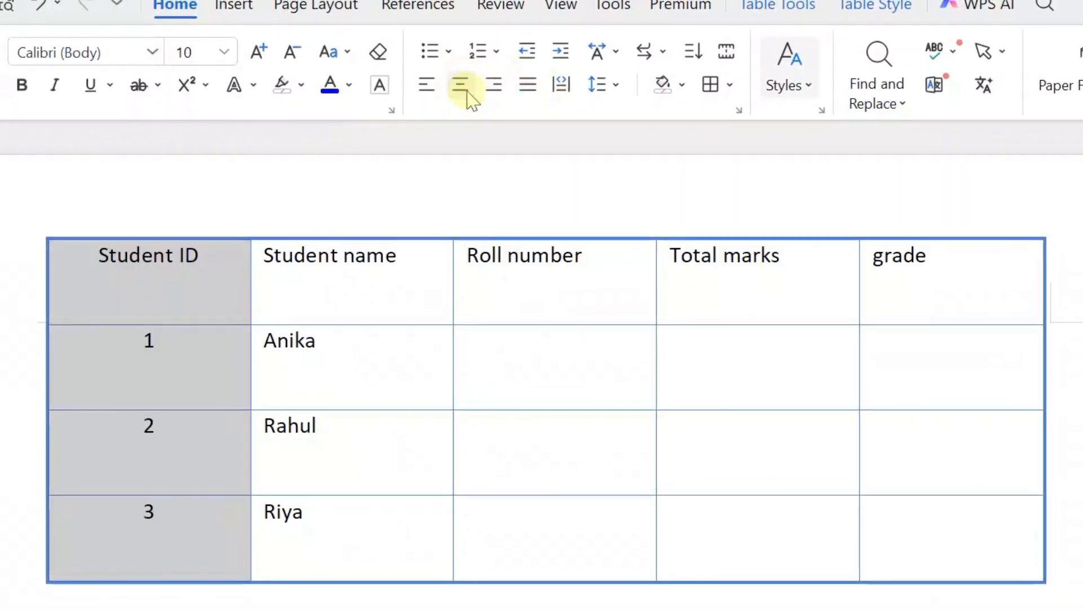
Centre the text of the whole Student name column
{"action": "left_click", "coordinate": [364, 226]}
{"action": "left_click", "coordinate": [339, 236]}
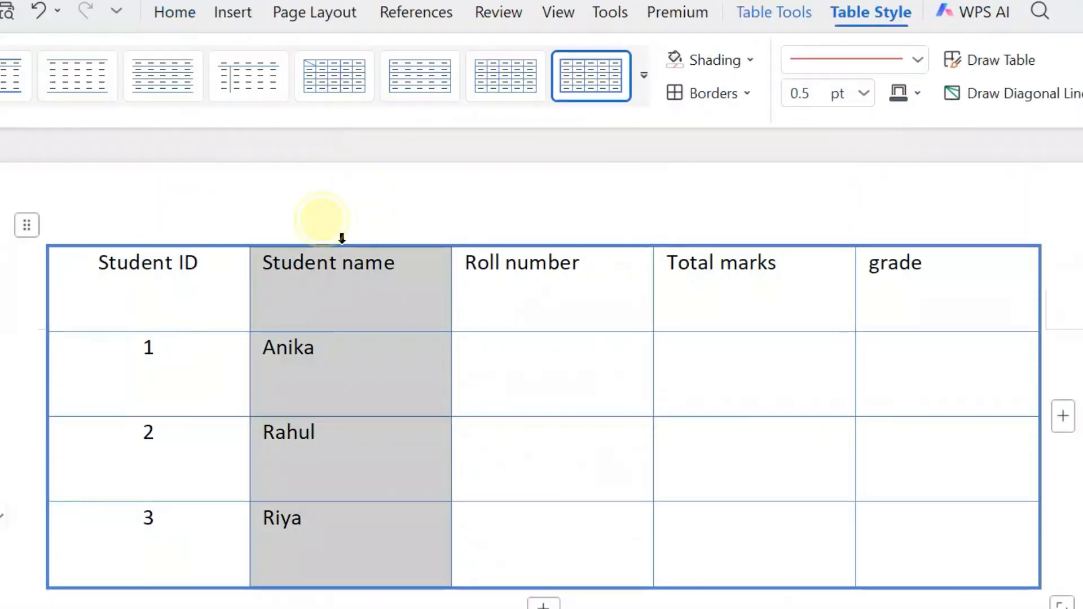
{"action": "left_click", "coordinate": [176, 13]}
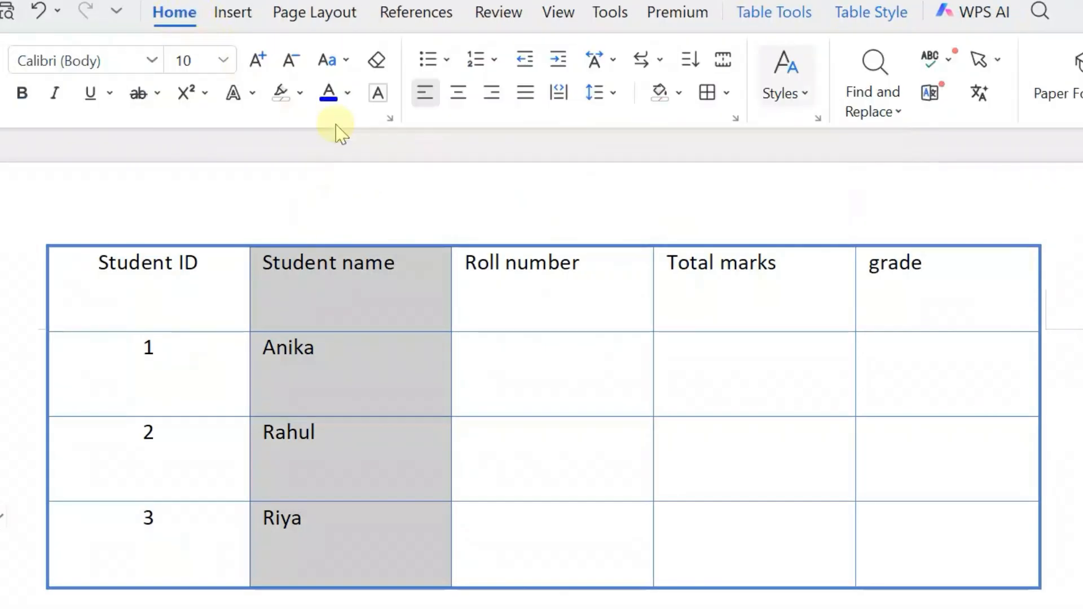
Centre the text of the whole Roll number column
{"action": "left_click", "coordinate": [520, 232]}
{"action": "left_click", "coordinate": [536, 241]}
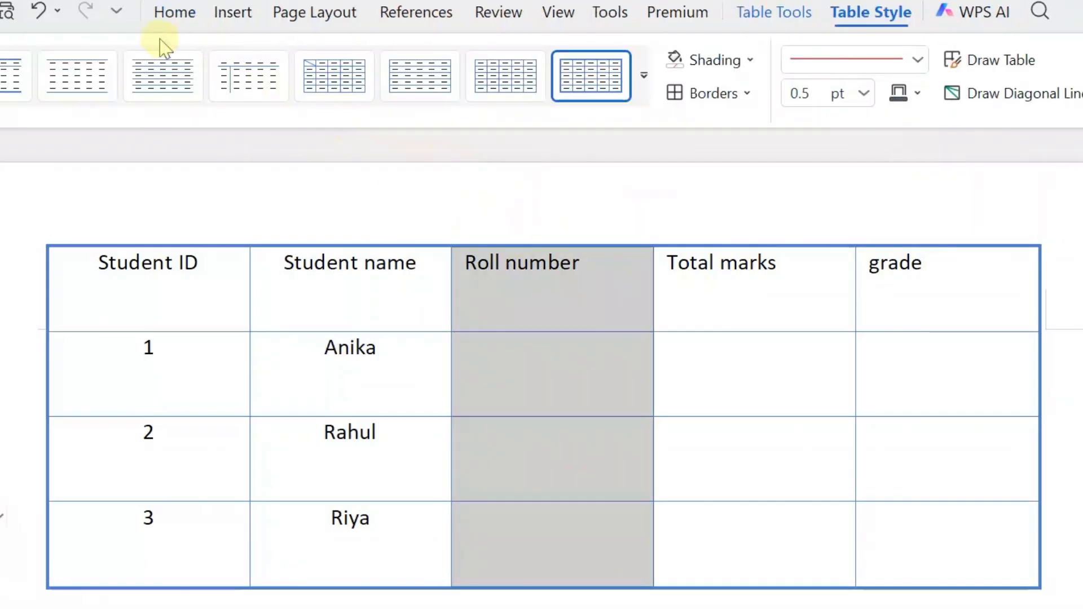
{"action": "left_click", "coordinate": [170, 17]}
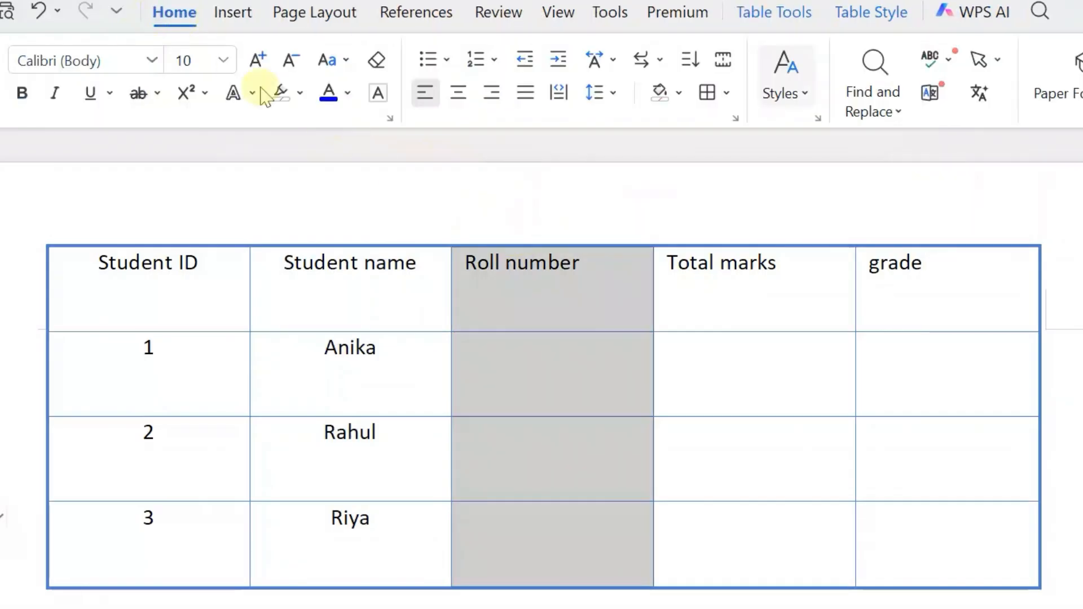
{"action": "left_click", "coordinate": [459, 95]}
Centre the text of the Total marks and grade columns, and clear the selection
{"action": "left_click", "coordinate": [739, 244]}
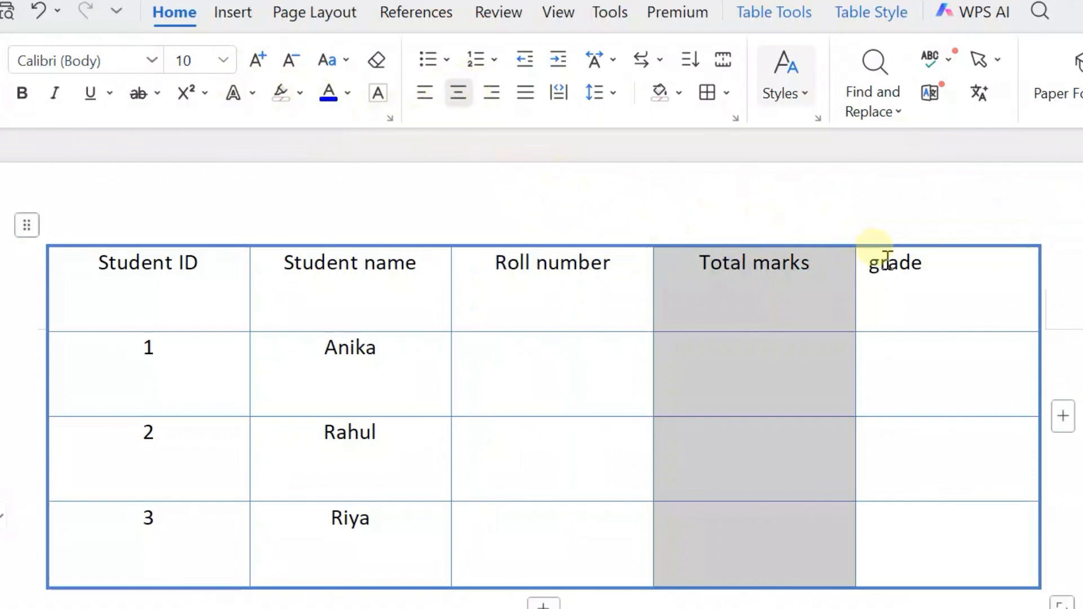
{"action": "left_click", "coordinate": [937, 242]}
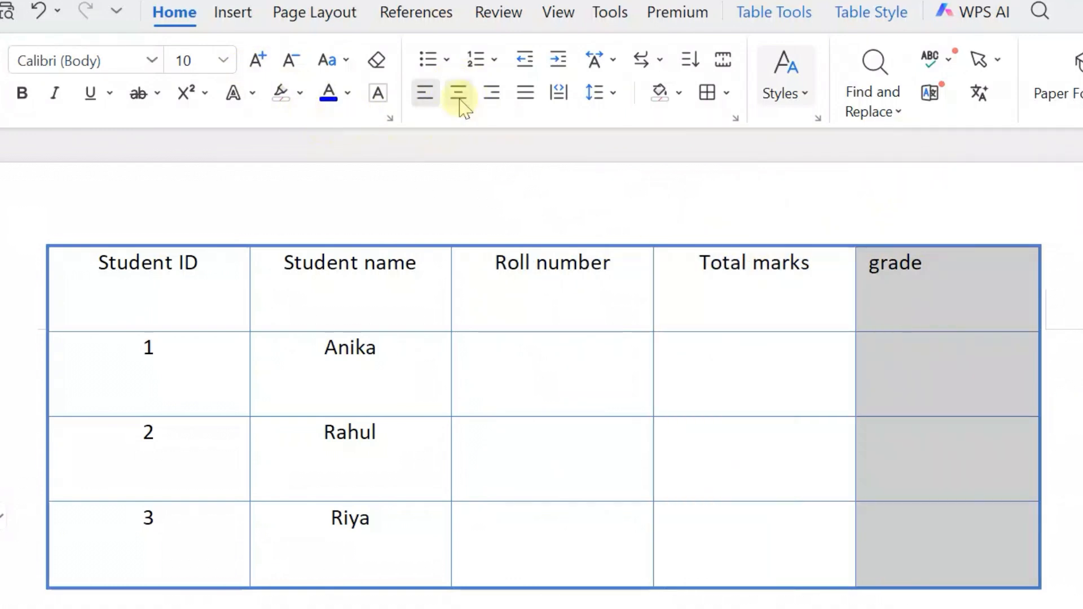
{"action": "left_click", "coordinate": [1079, 265]}
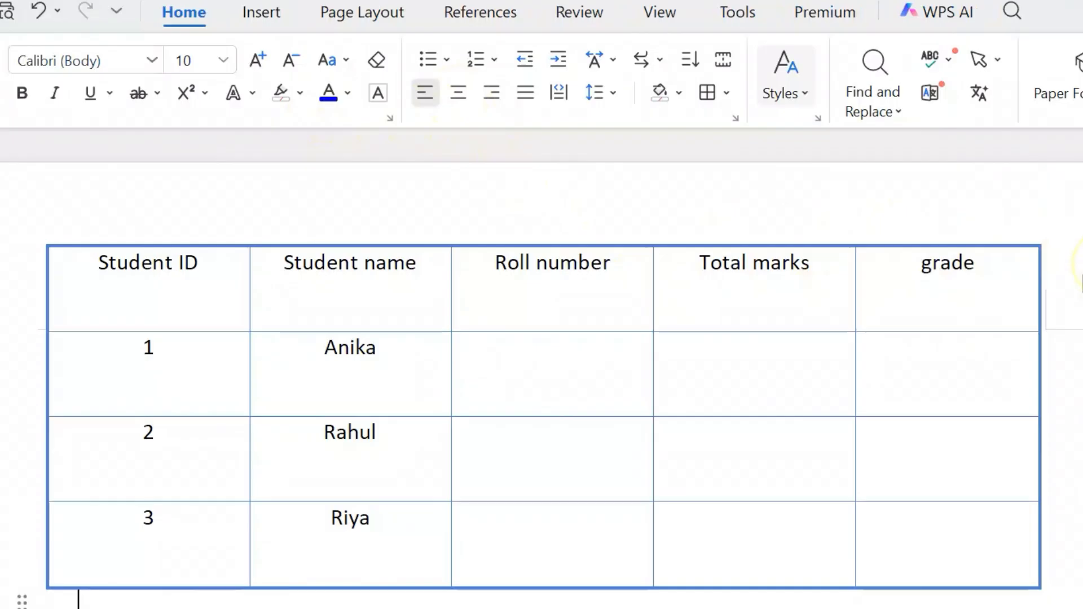